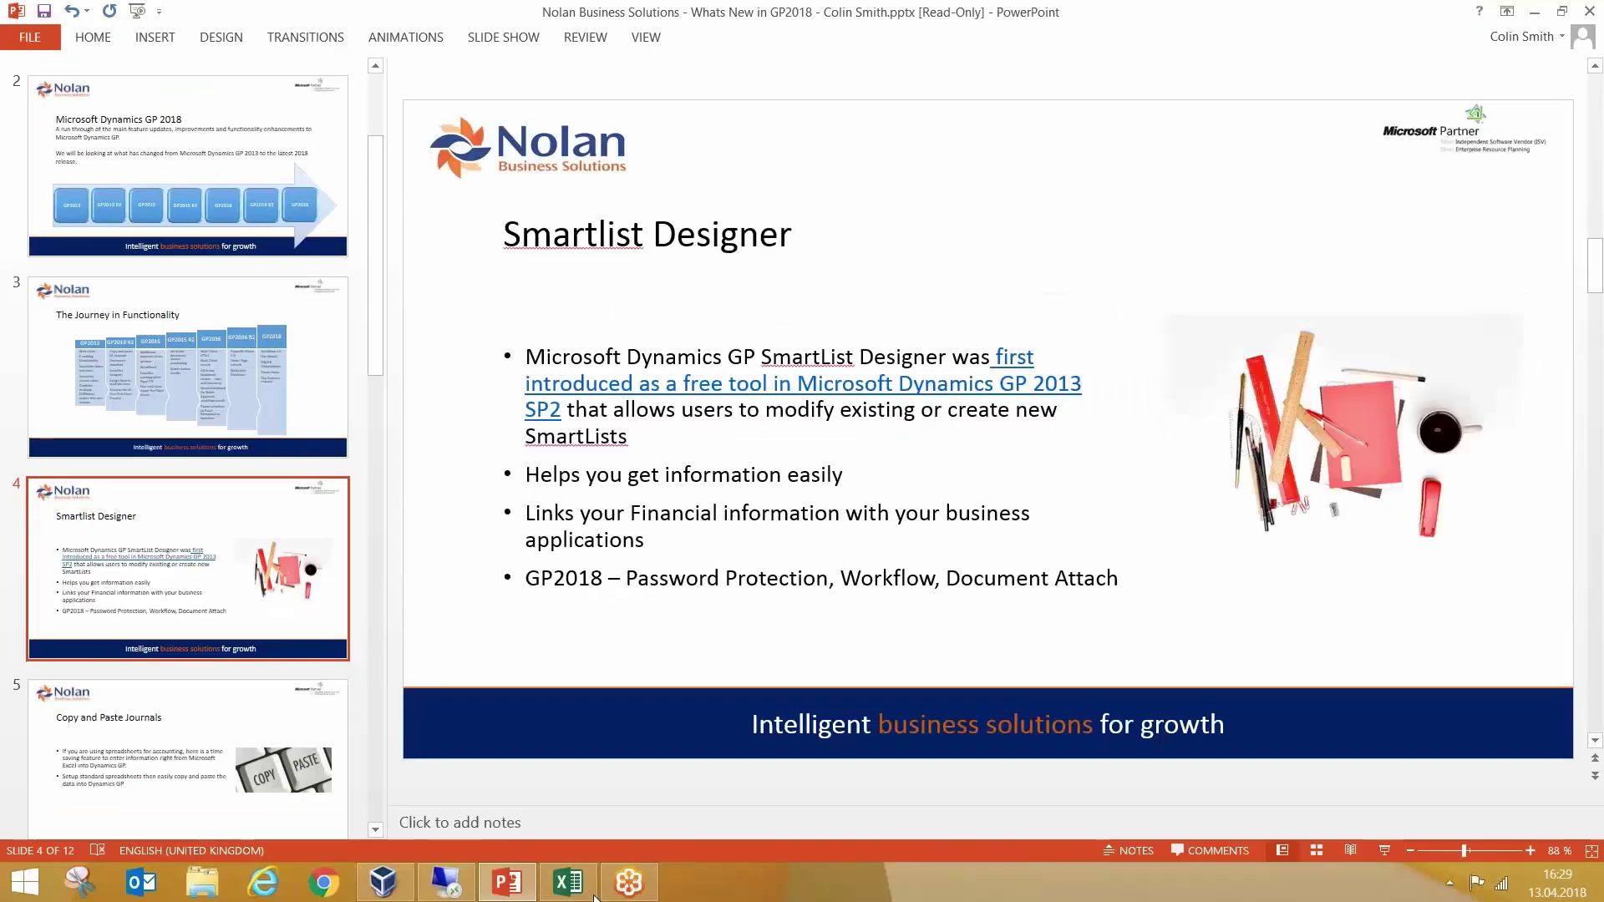
- Open SmartList maximised and load the Purchasing Vendors list showing 103 vendors
click(451, 885)
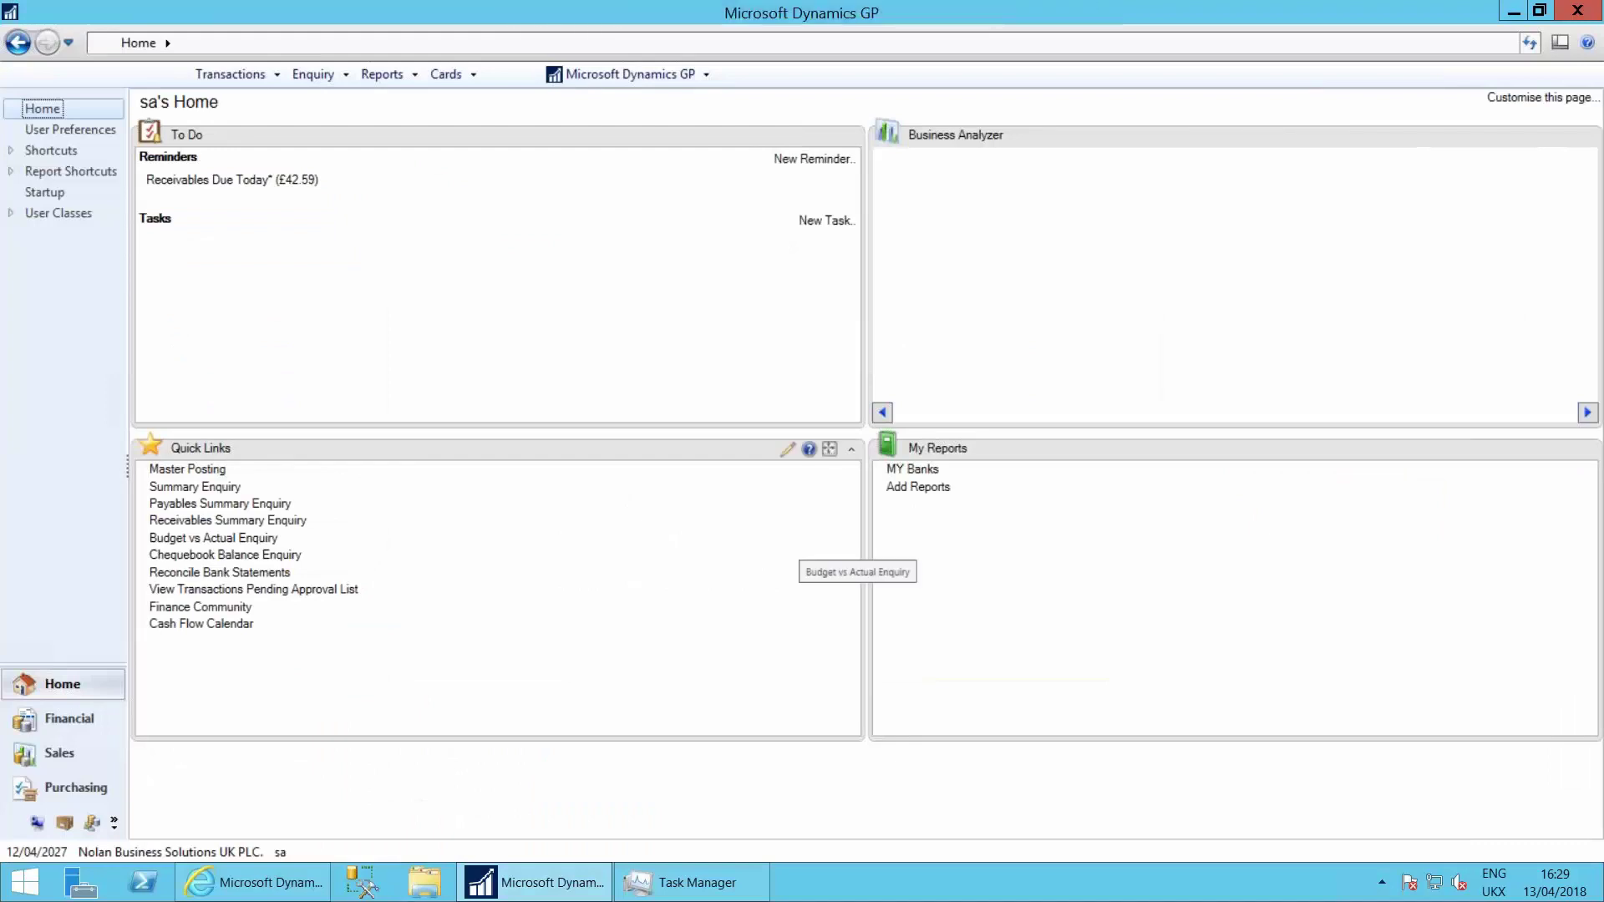
click(612, 76)
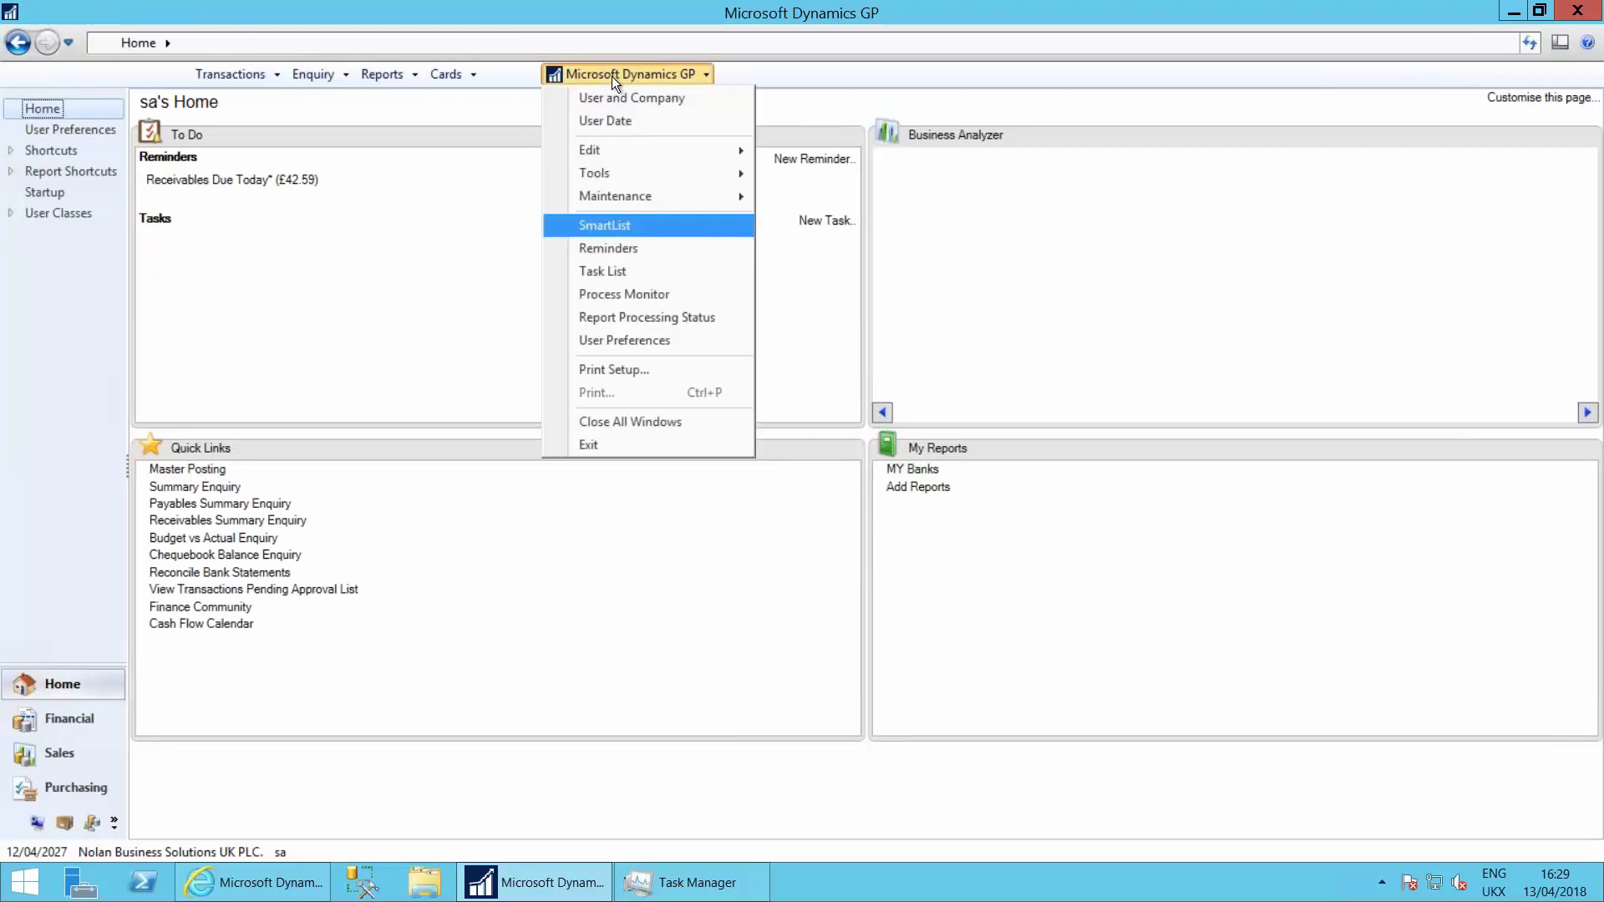
click(632, 226)
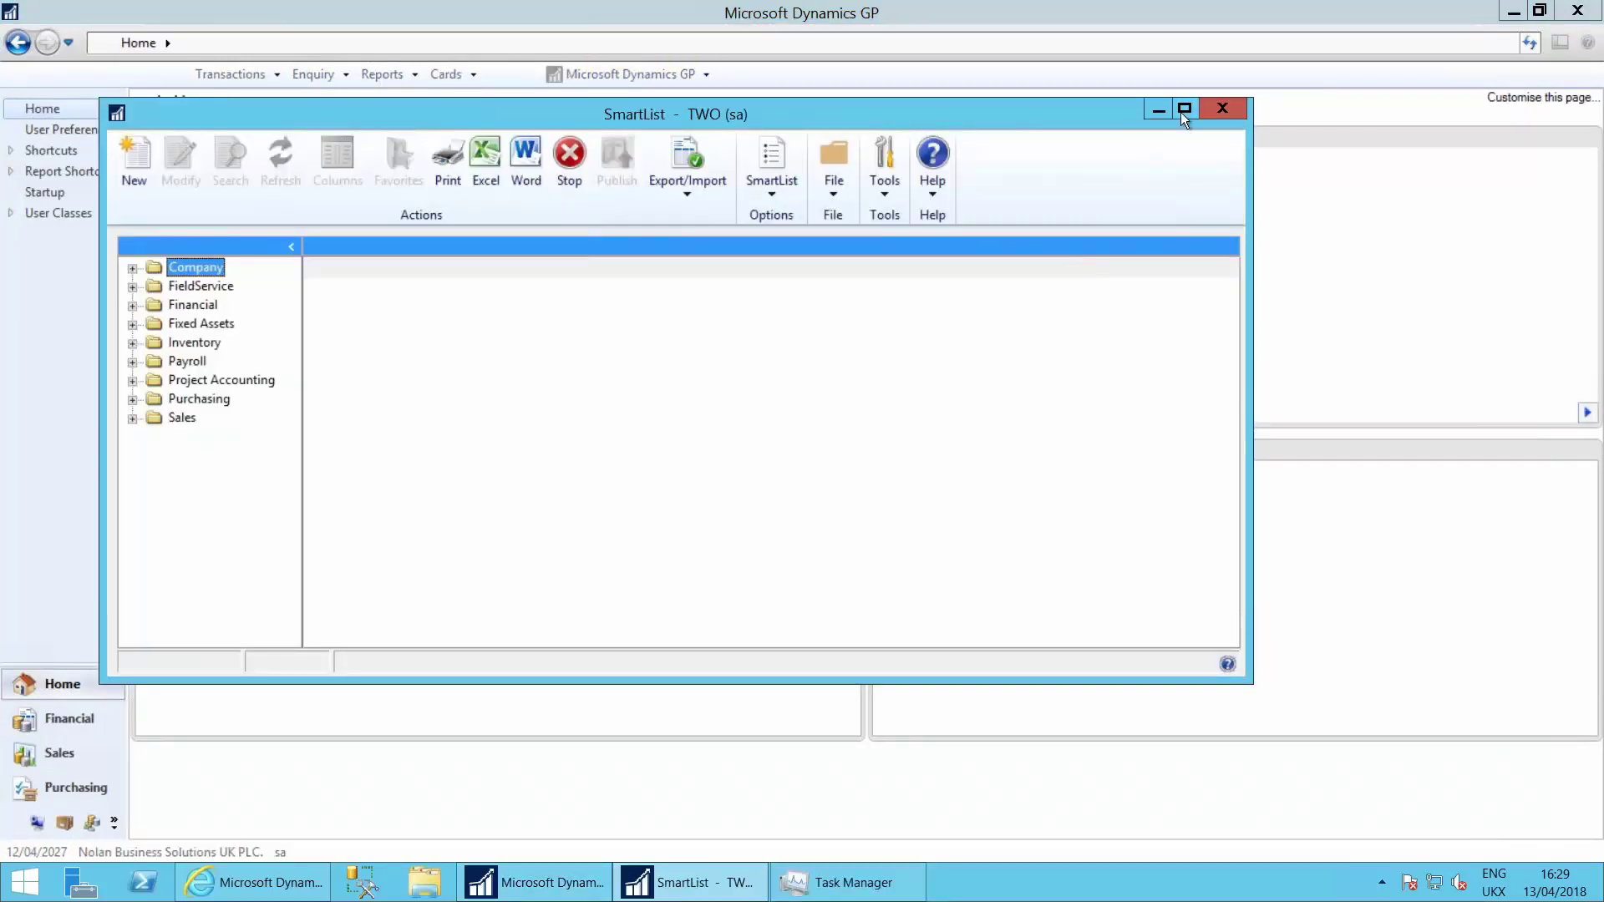
click(1183, 113)
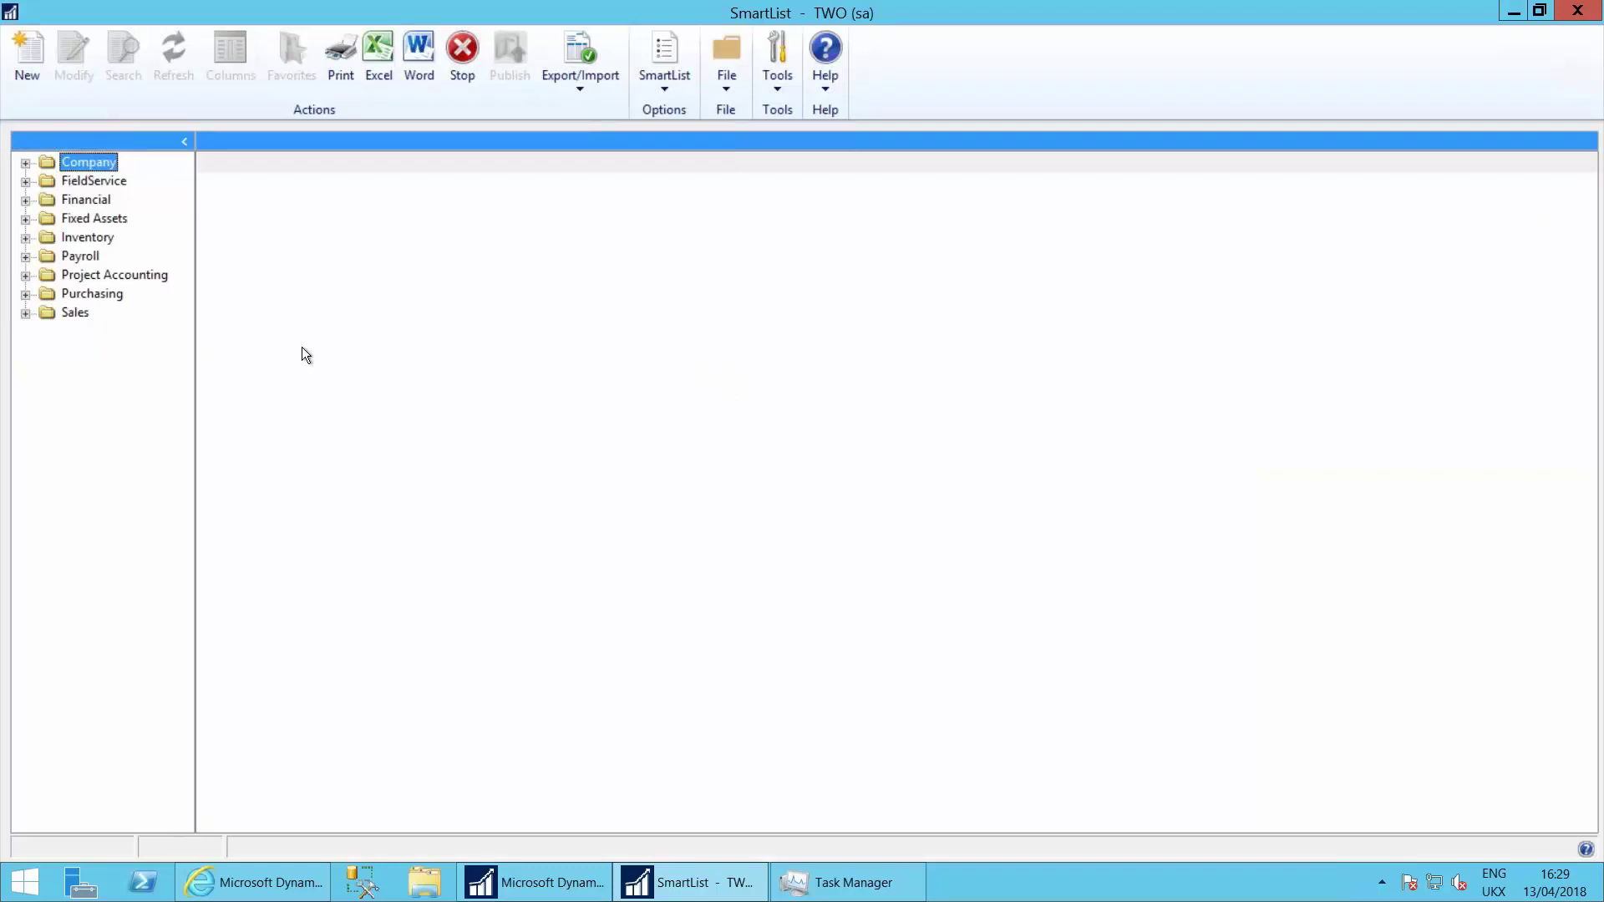
click(88, 293)
double_click(89, 293)
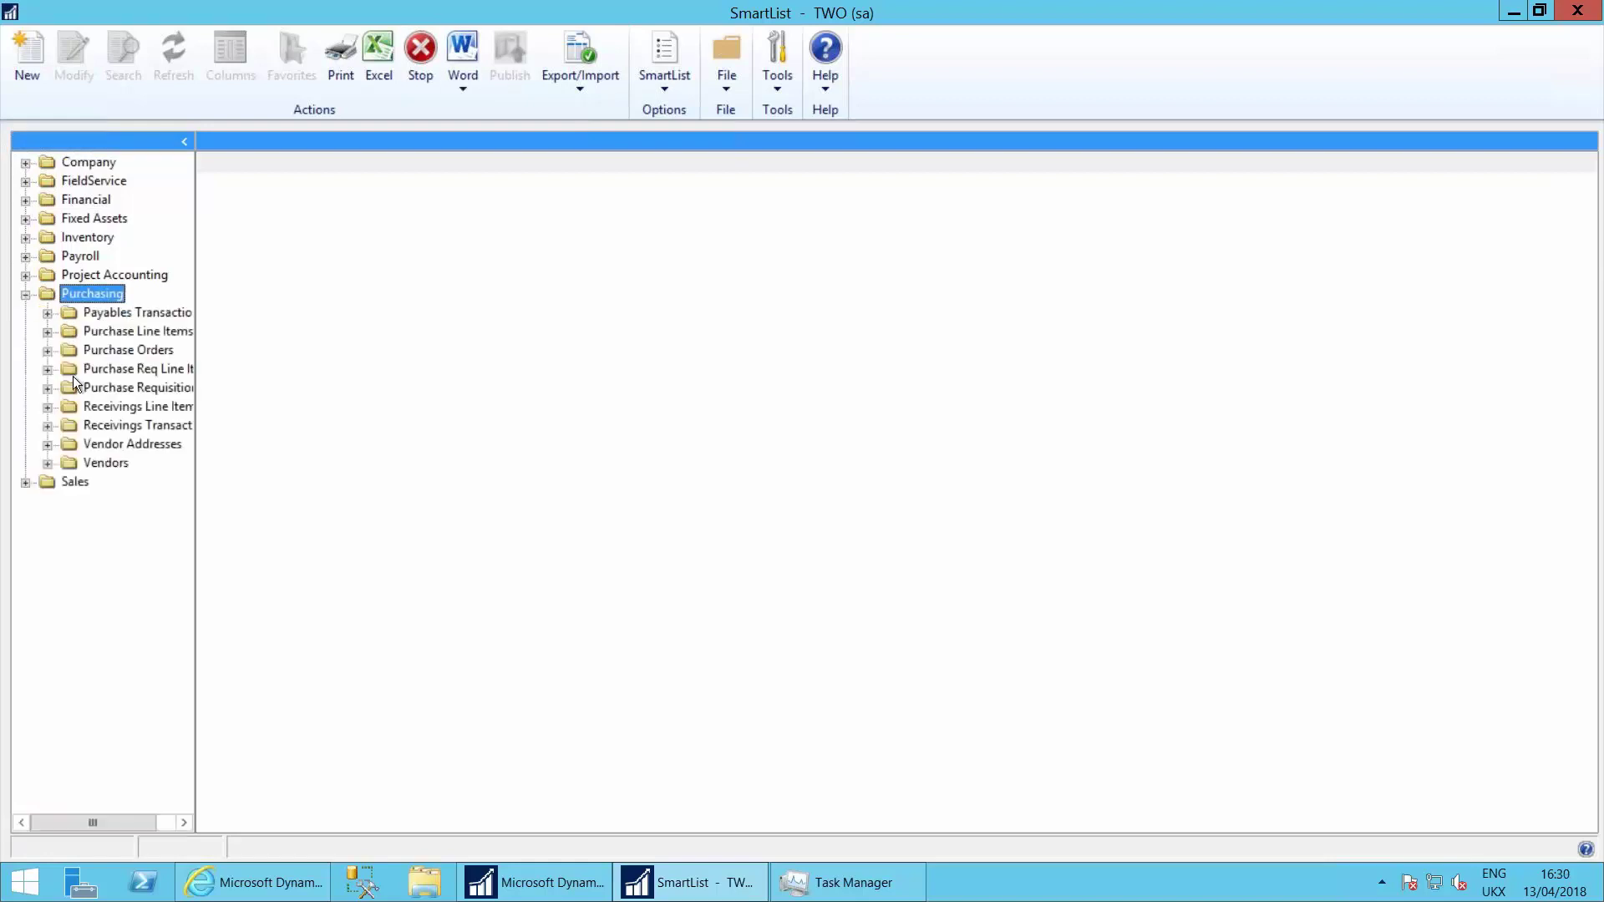
click(106, 462)
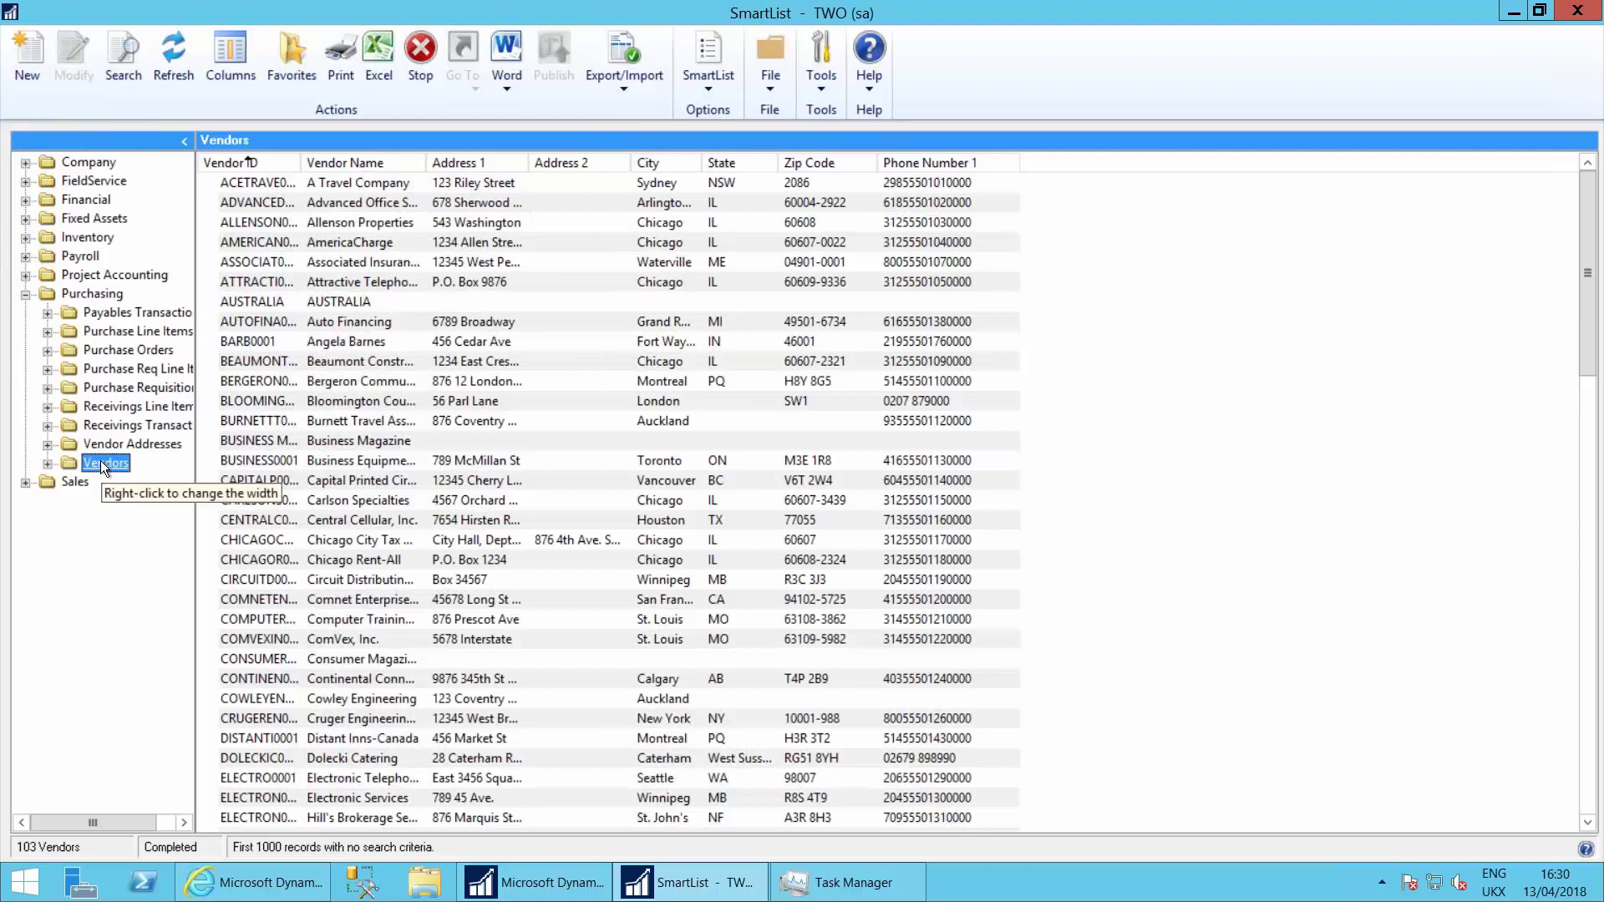
- Start a new SmartList in SmartList Designer with the Vendors.Vendor Name field selected
click(29, 62)
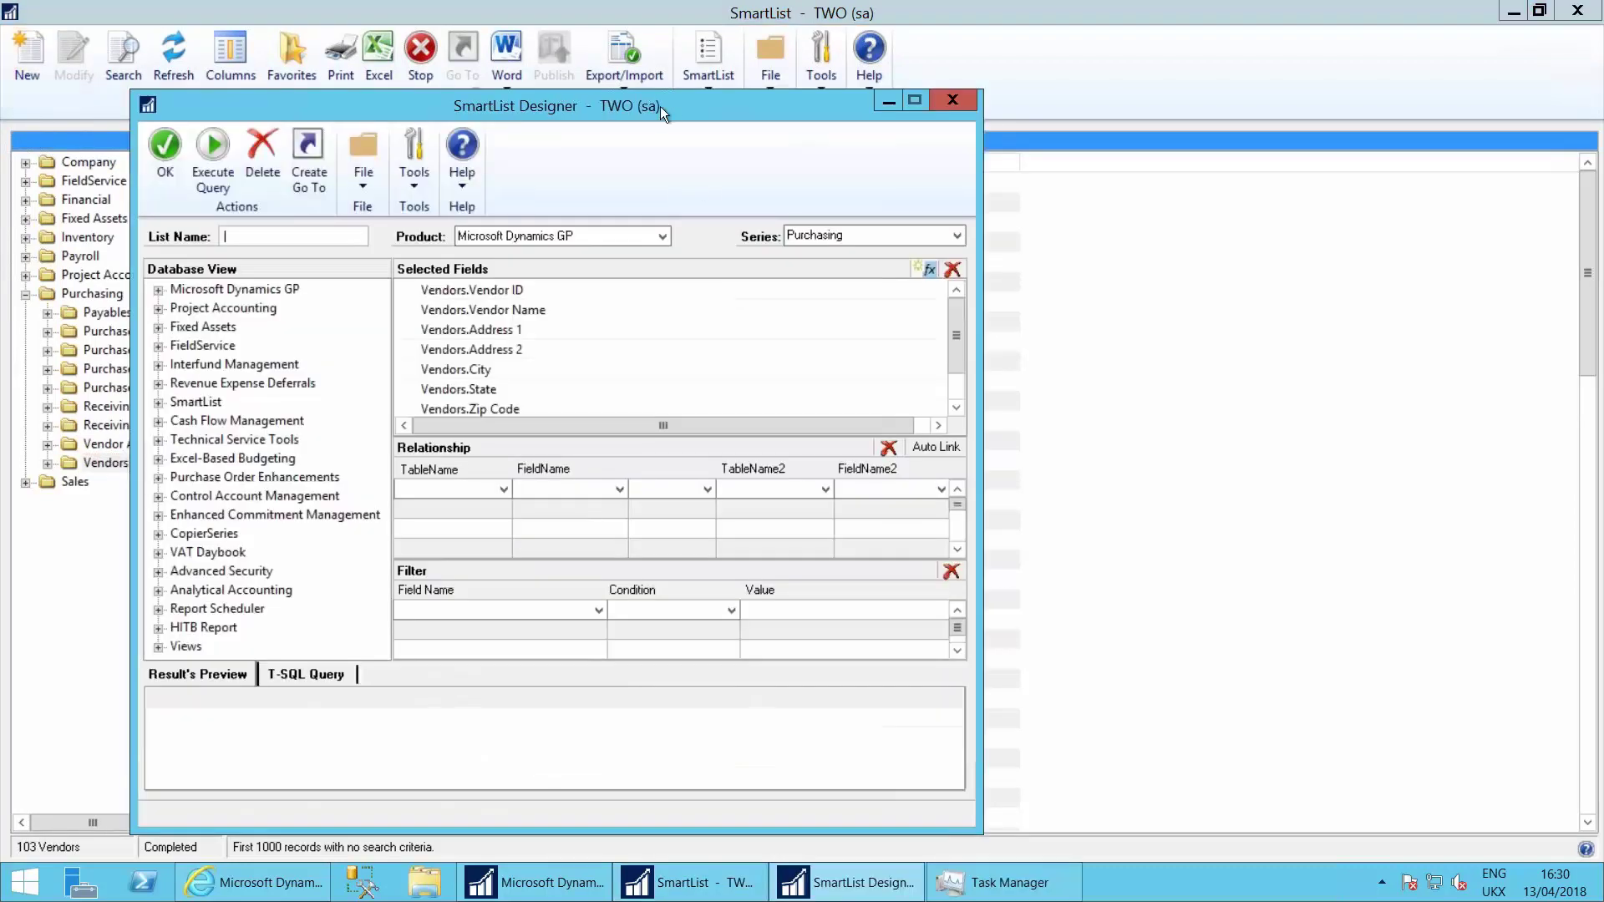
drag(668, 107, 761, 102)
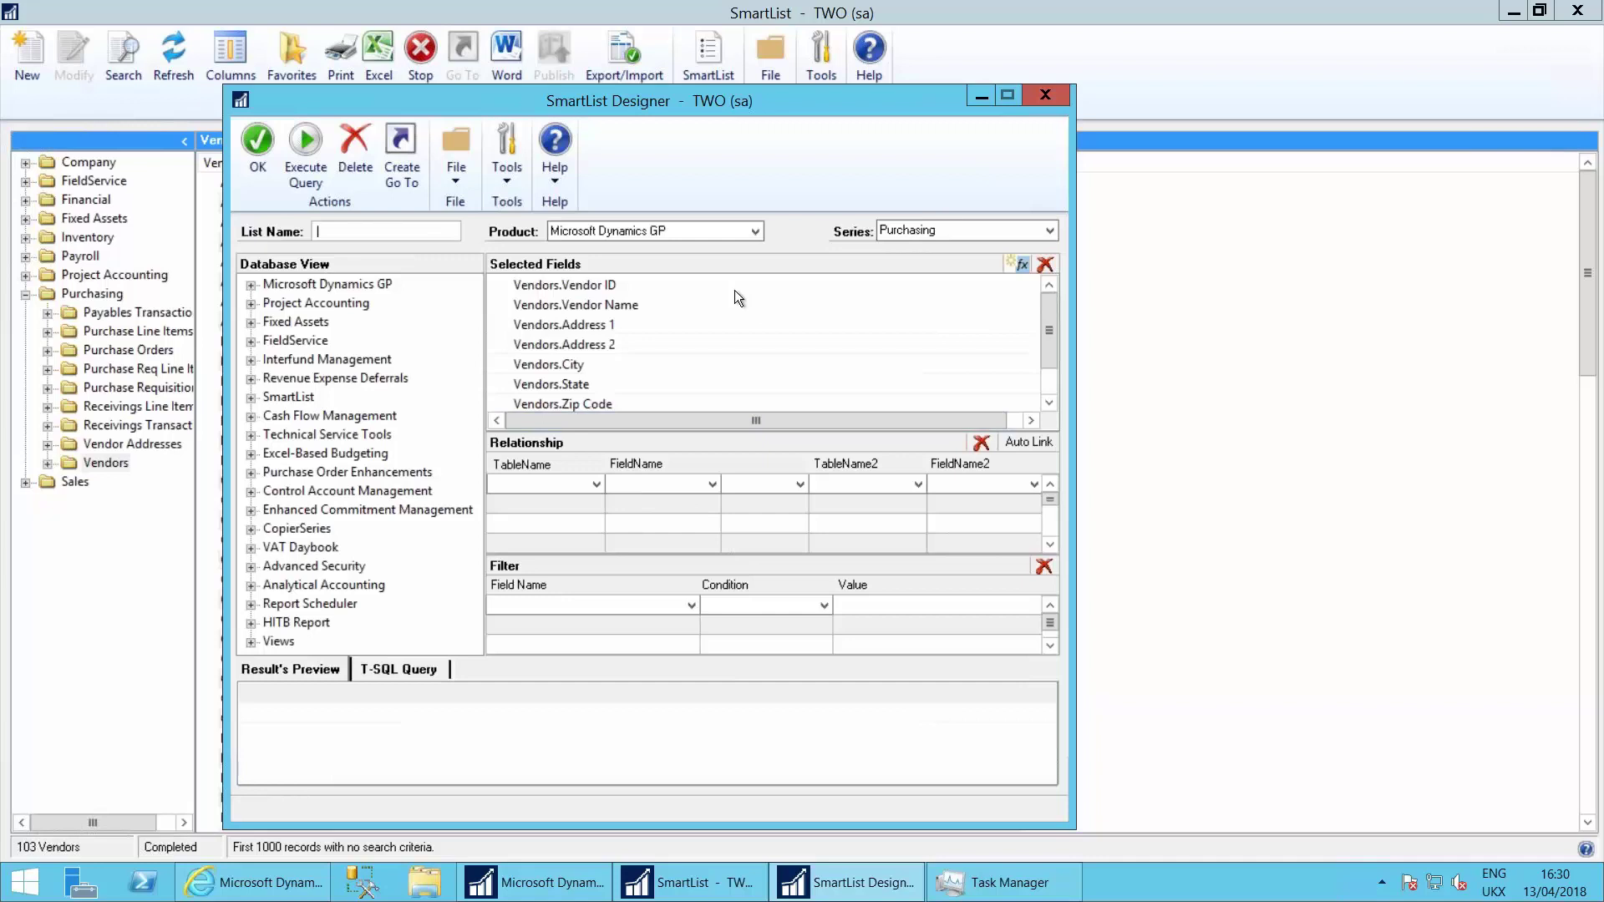
click(579, 306)
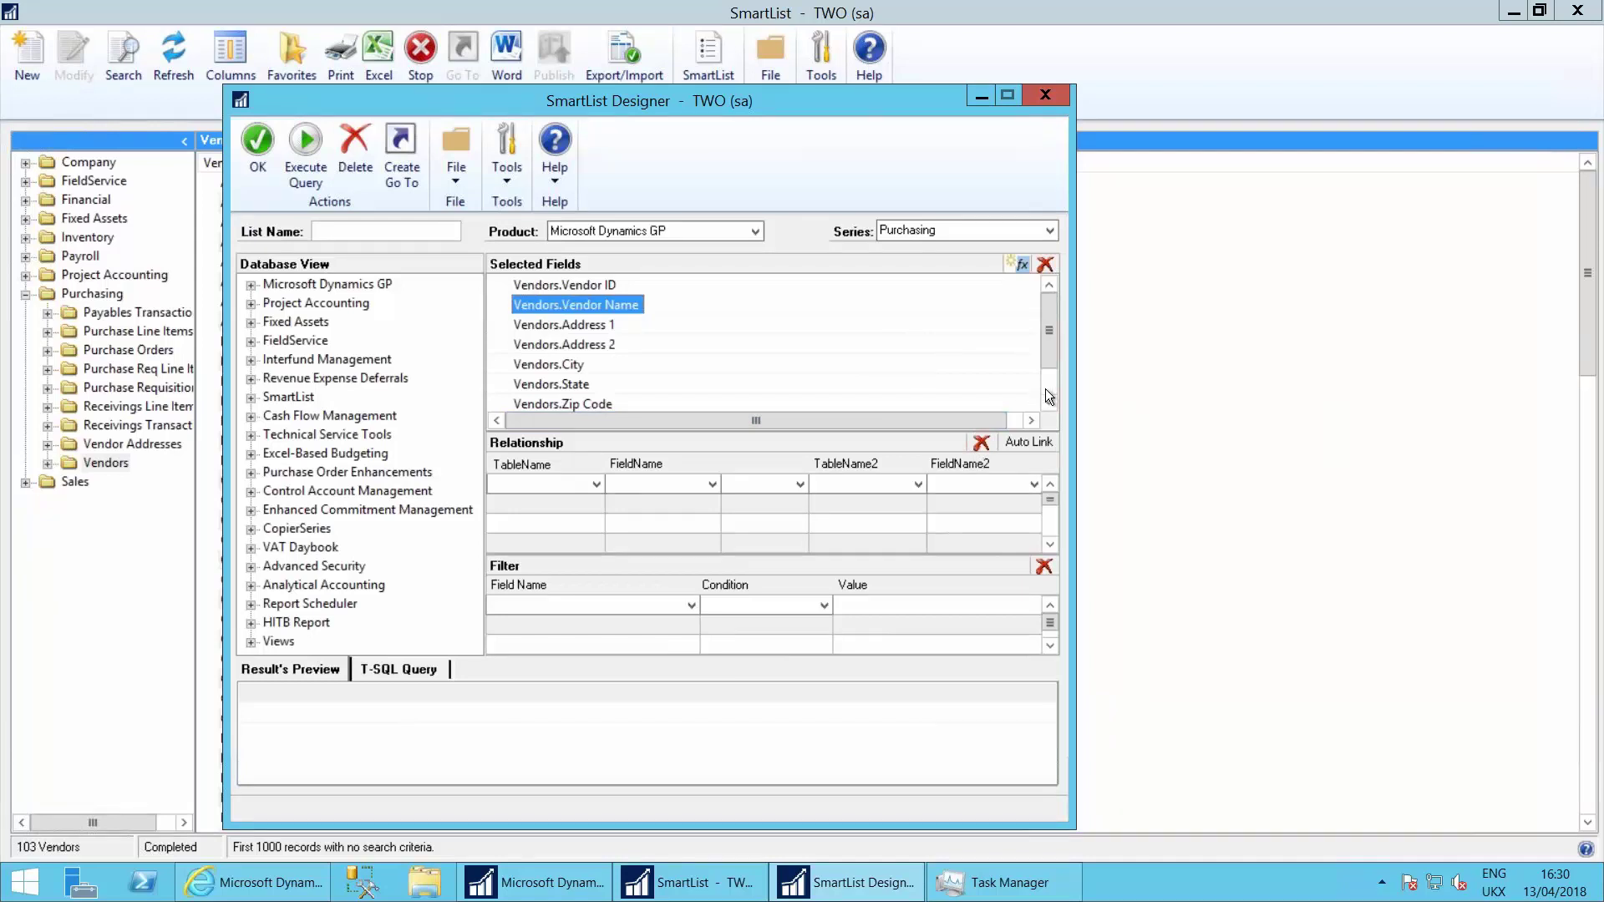
- Add the Company table Address Electronic Funds Transfer Master to the selected fields
click(250, 284)
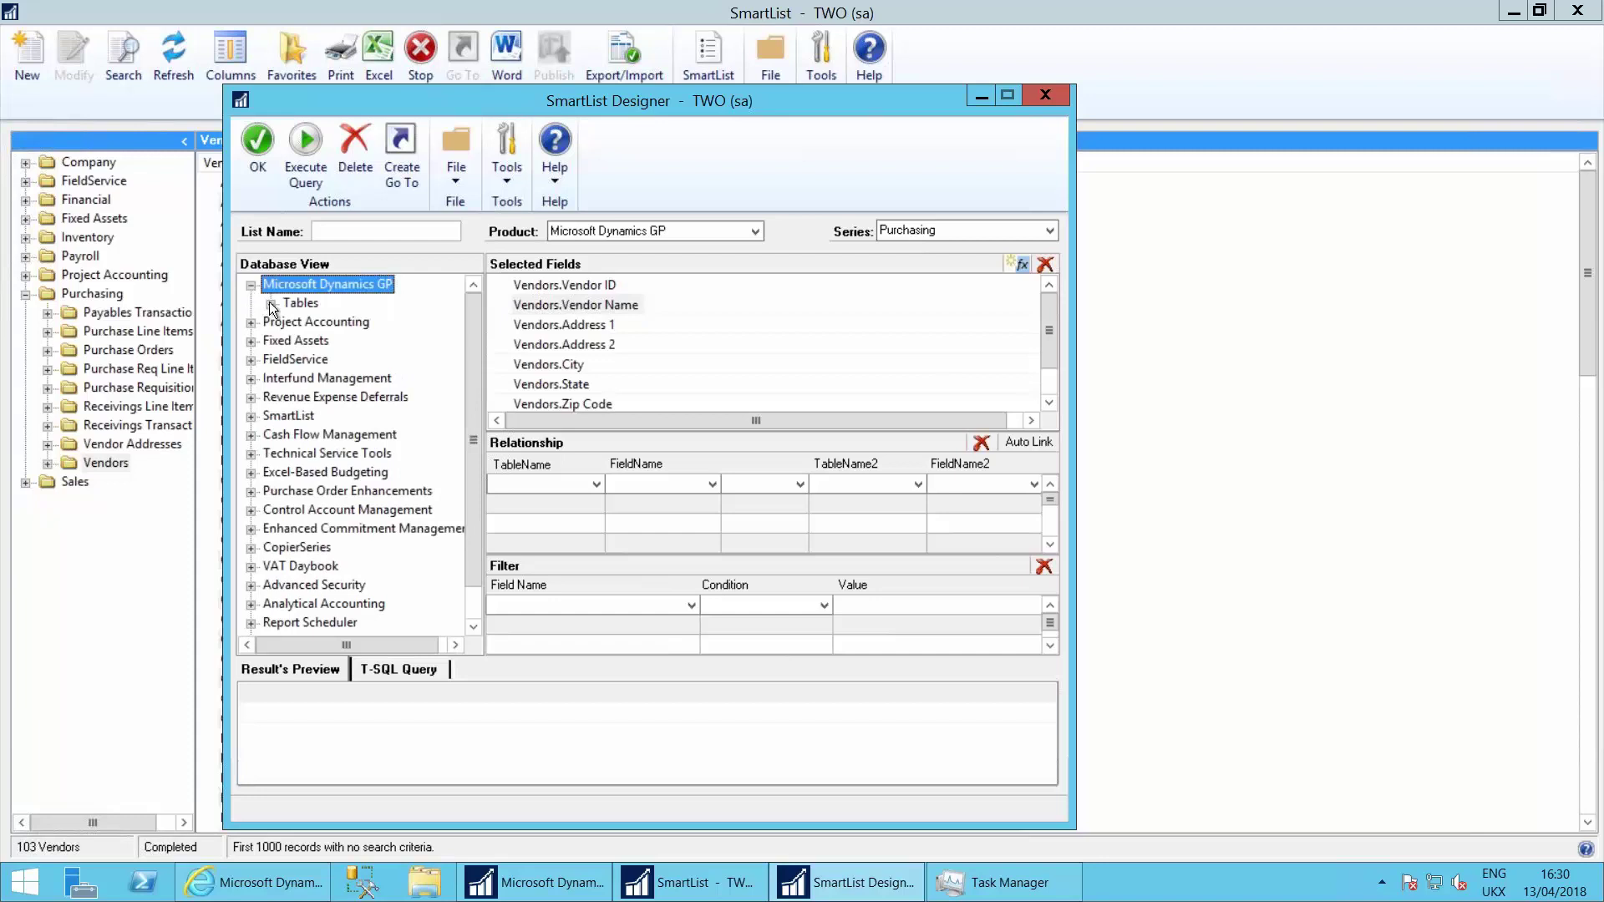
click(269, 303)
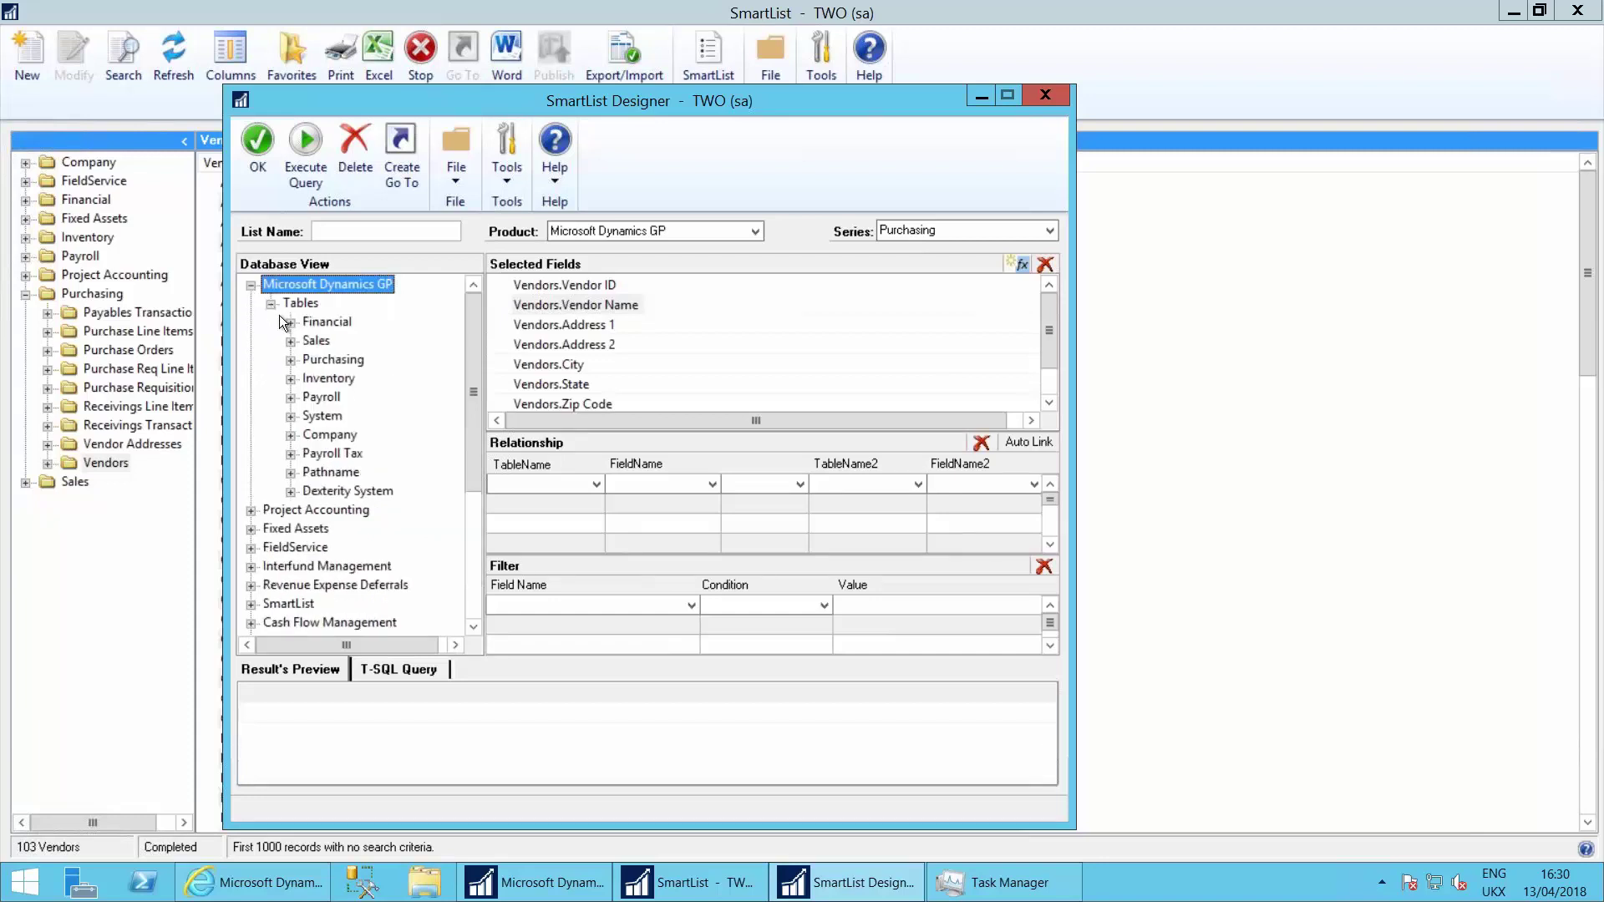
click(291, 434)
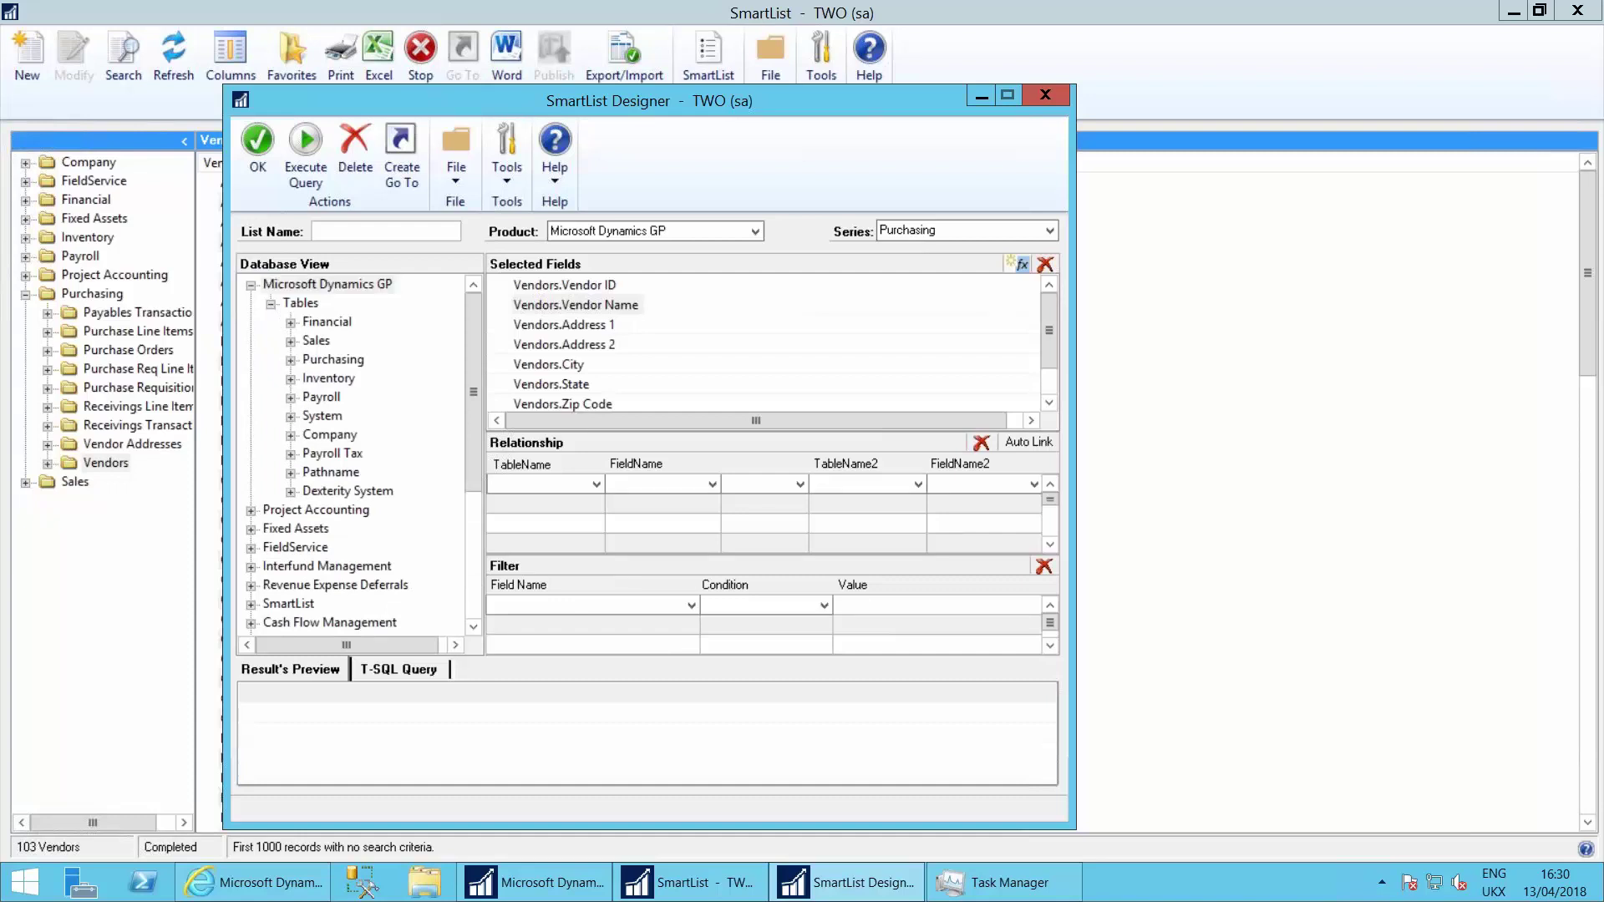
double_click(329, 434)
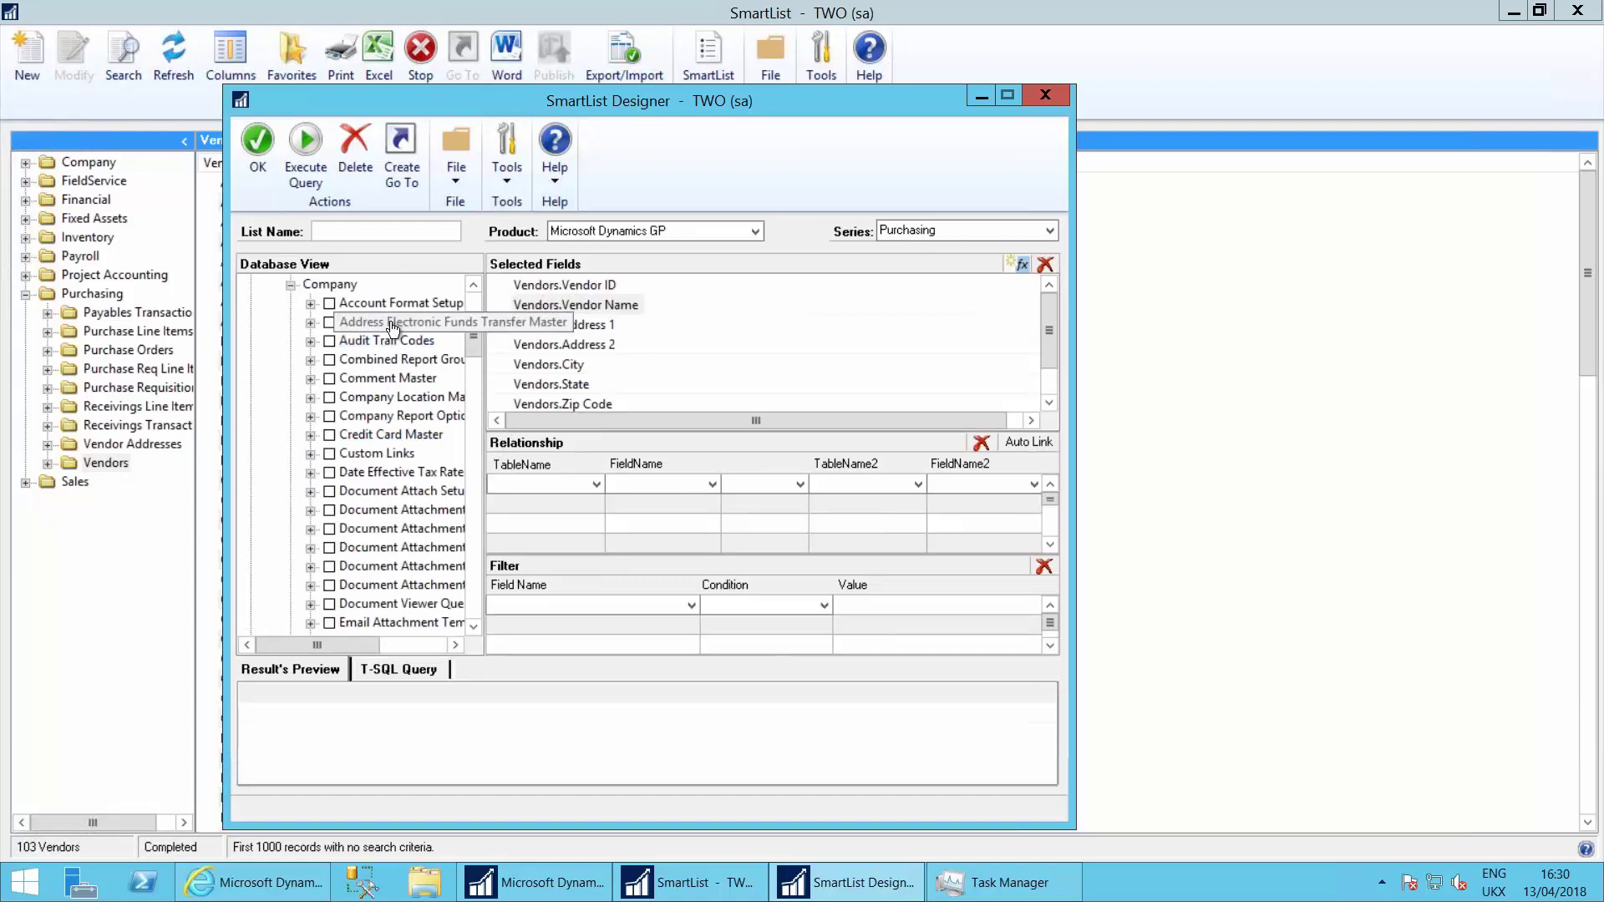
click(330, 322)
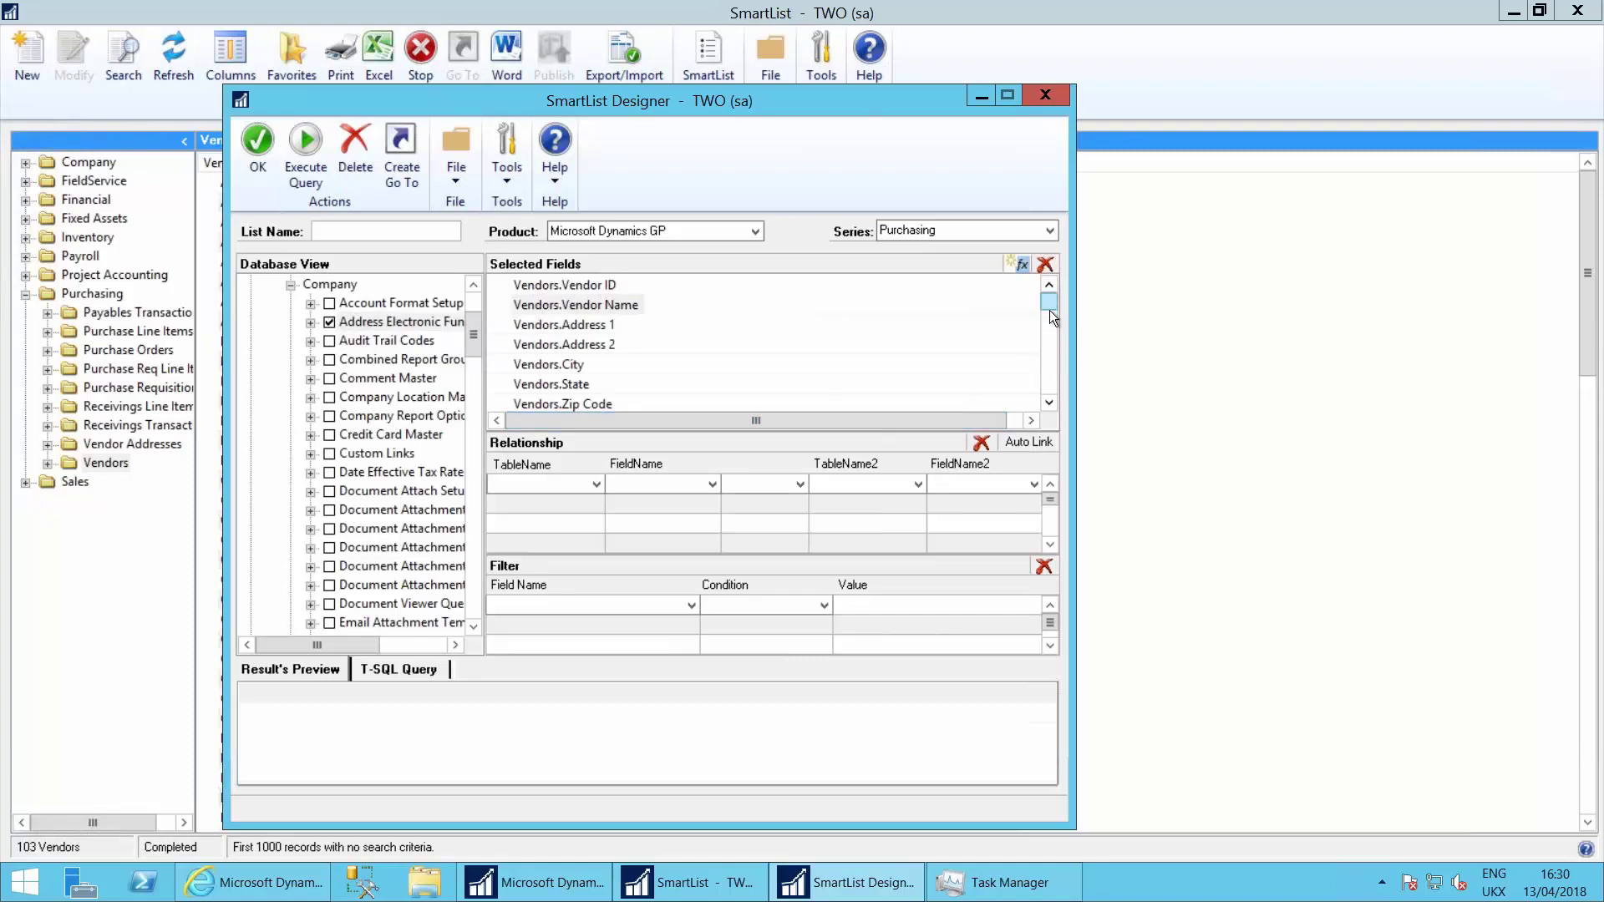
drag(1049, 310, 1049, 323)
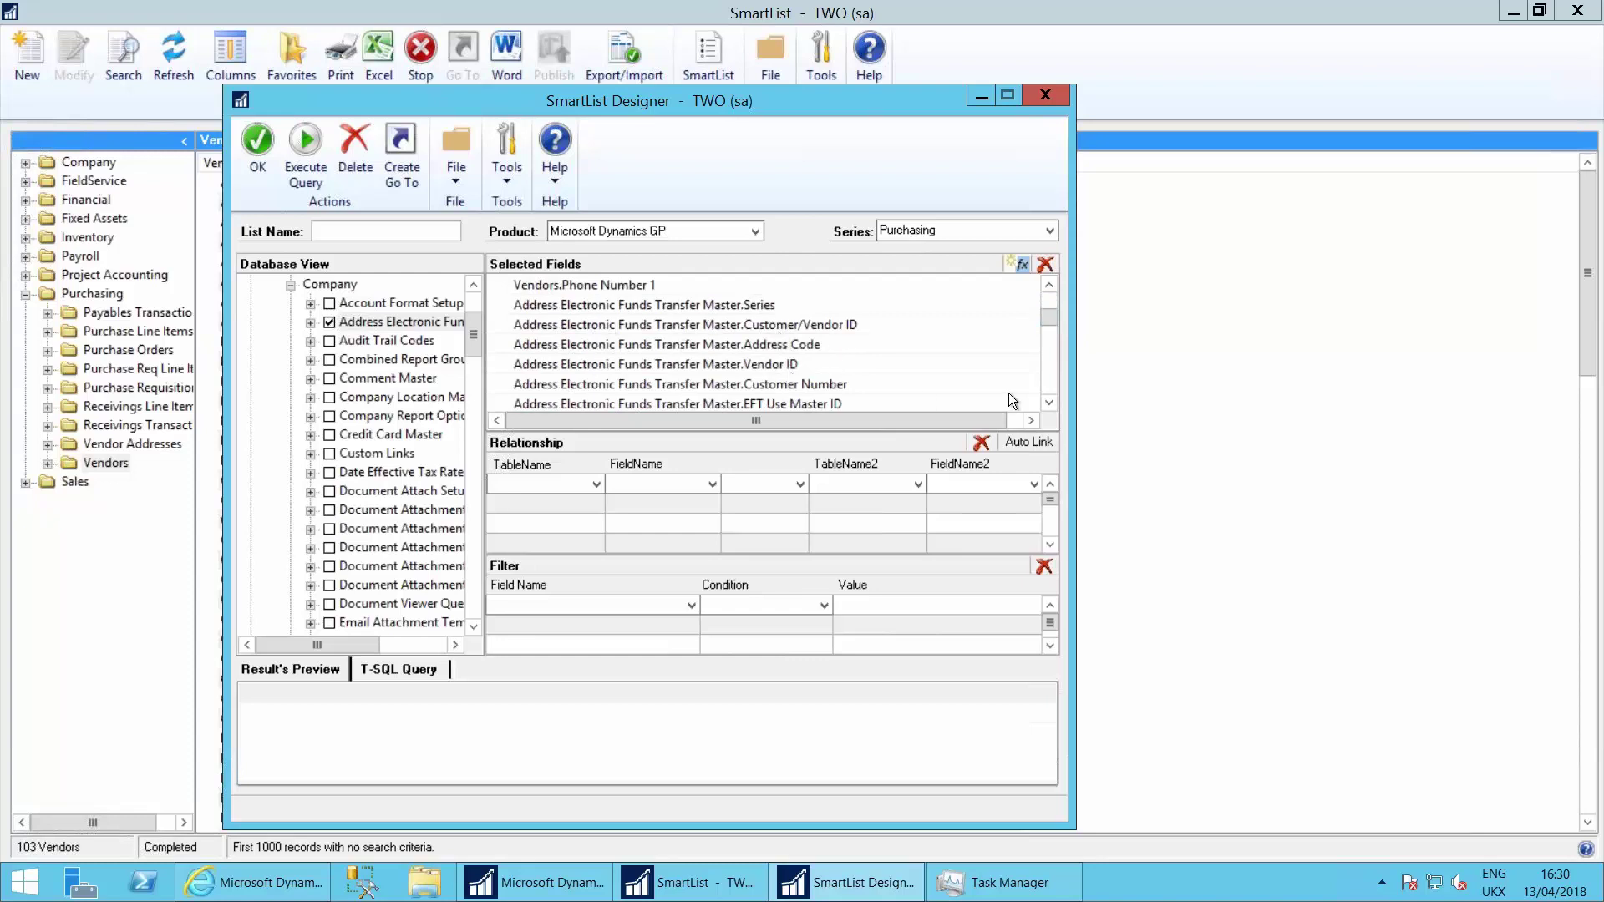
click(1048, 401)
click(1049, 402)
click(1048, 402)
click(1048, 401)
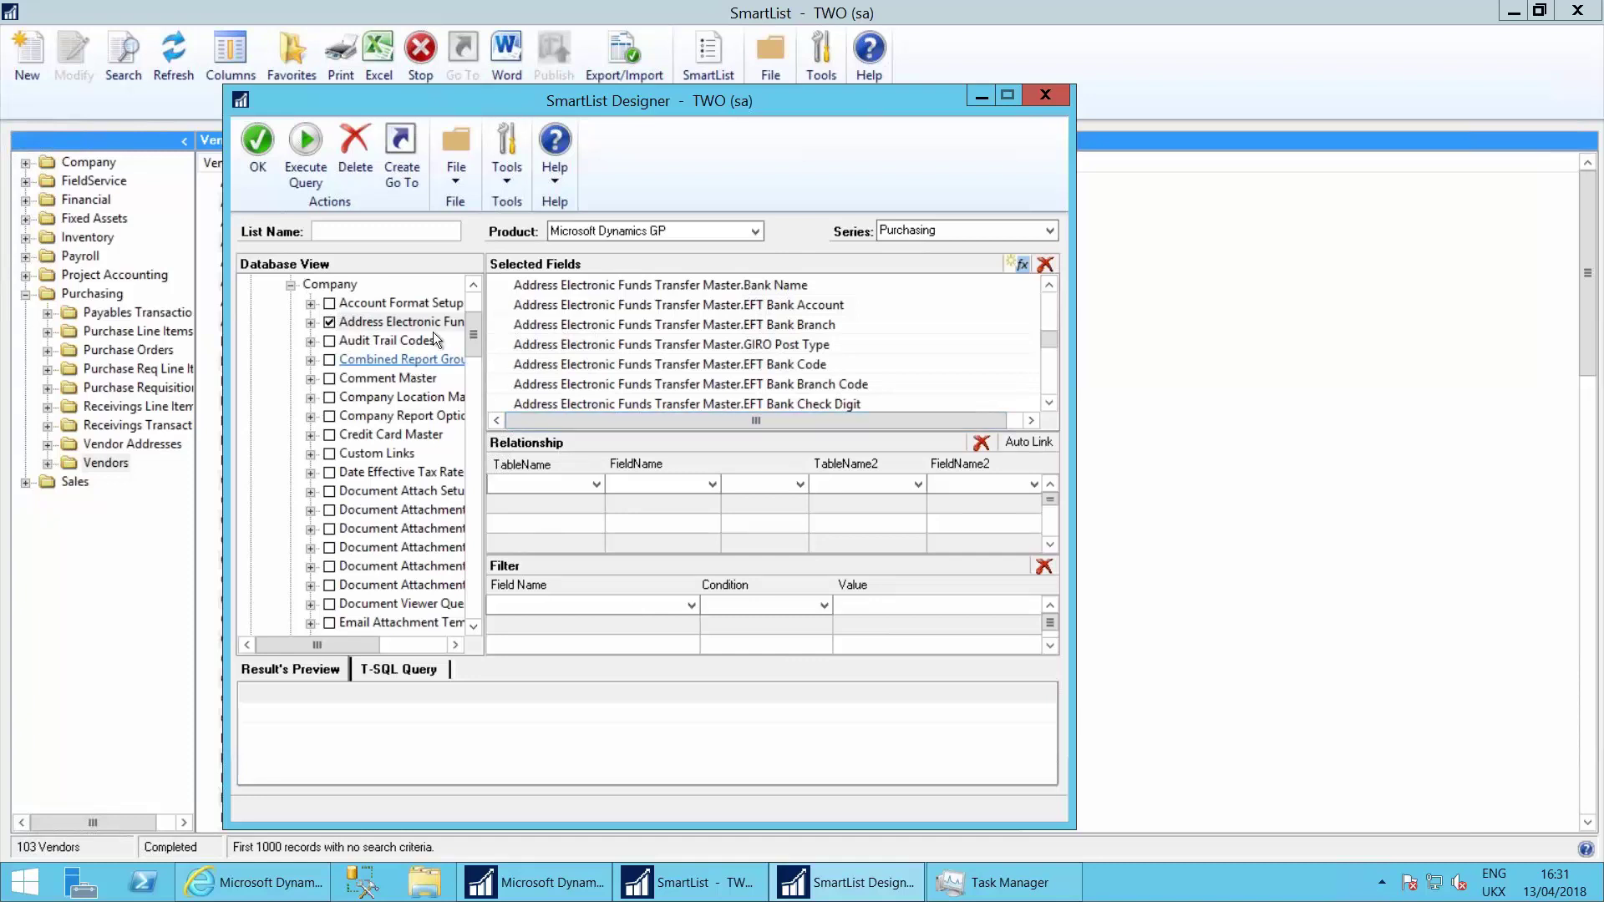
- Left-join Address Electronic Funds Transfer Master to Vendors on Vendor ID and name the list 'Vendor Bank'
click(598, 484)
click(559, 503)
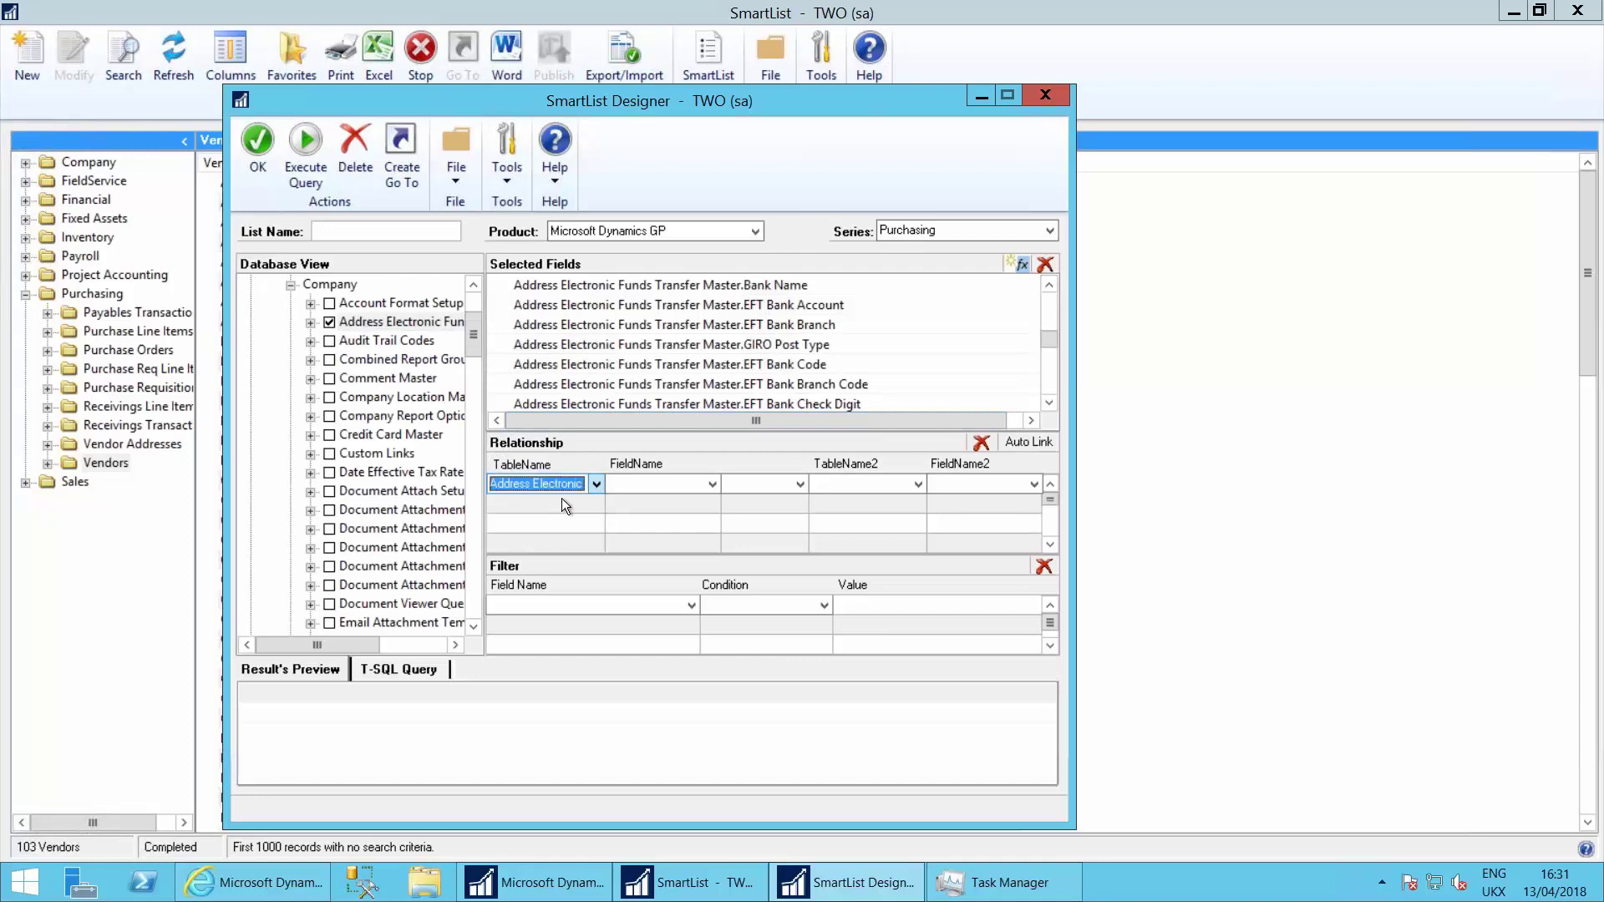
click(652, 482)
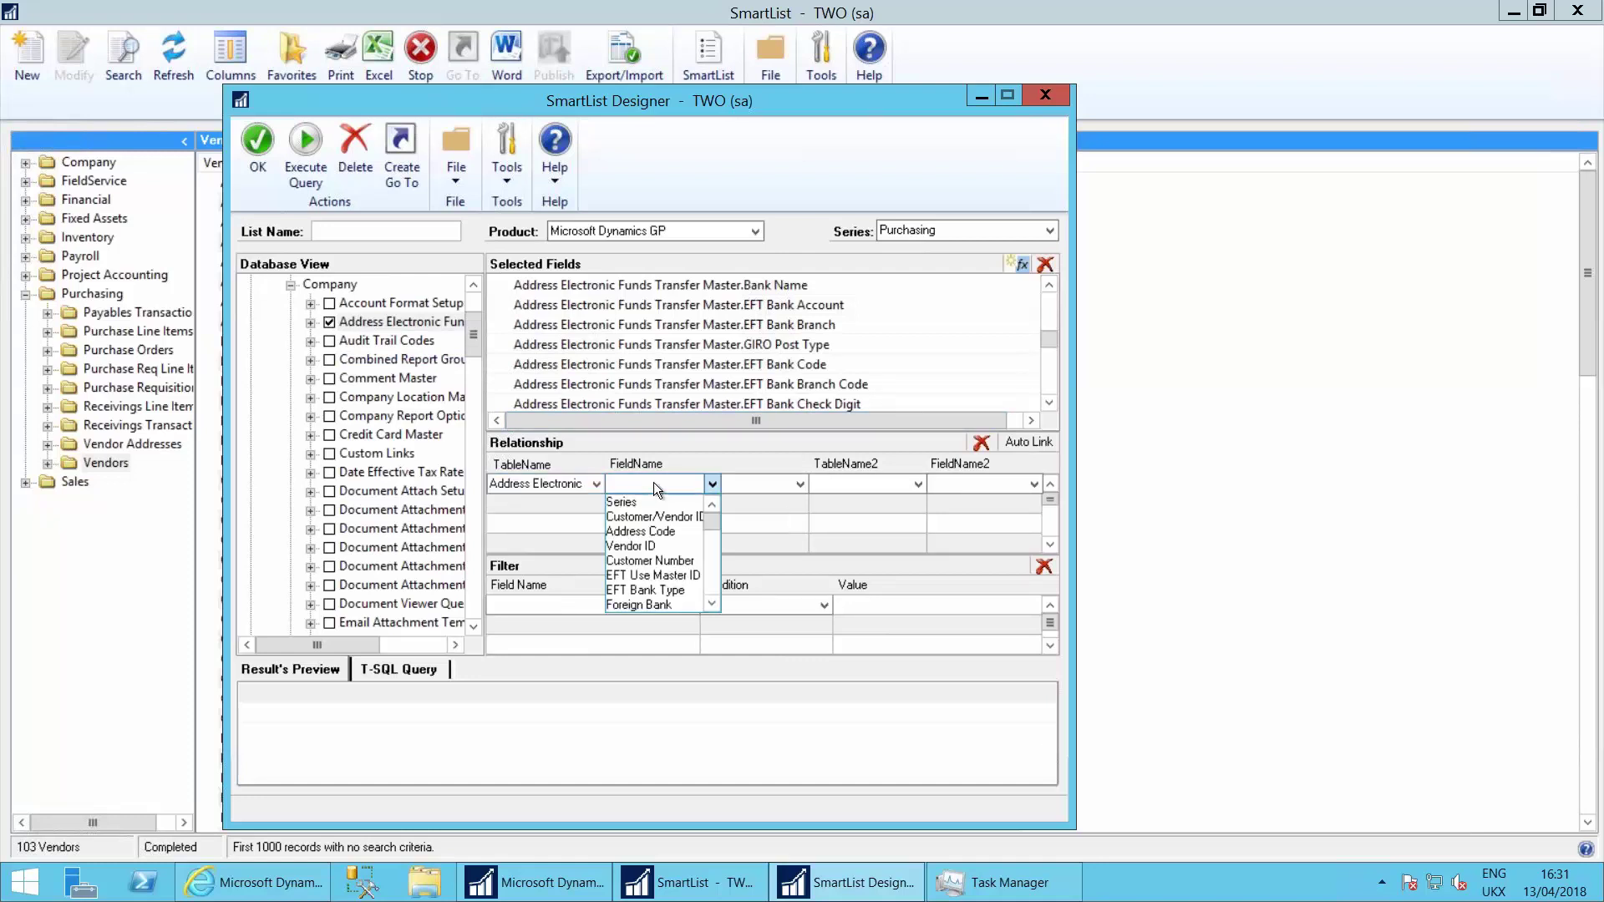
click(654, 517)
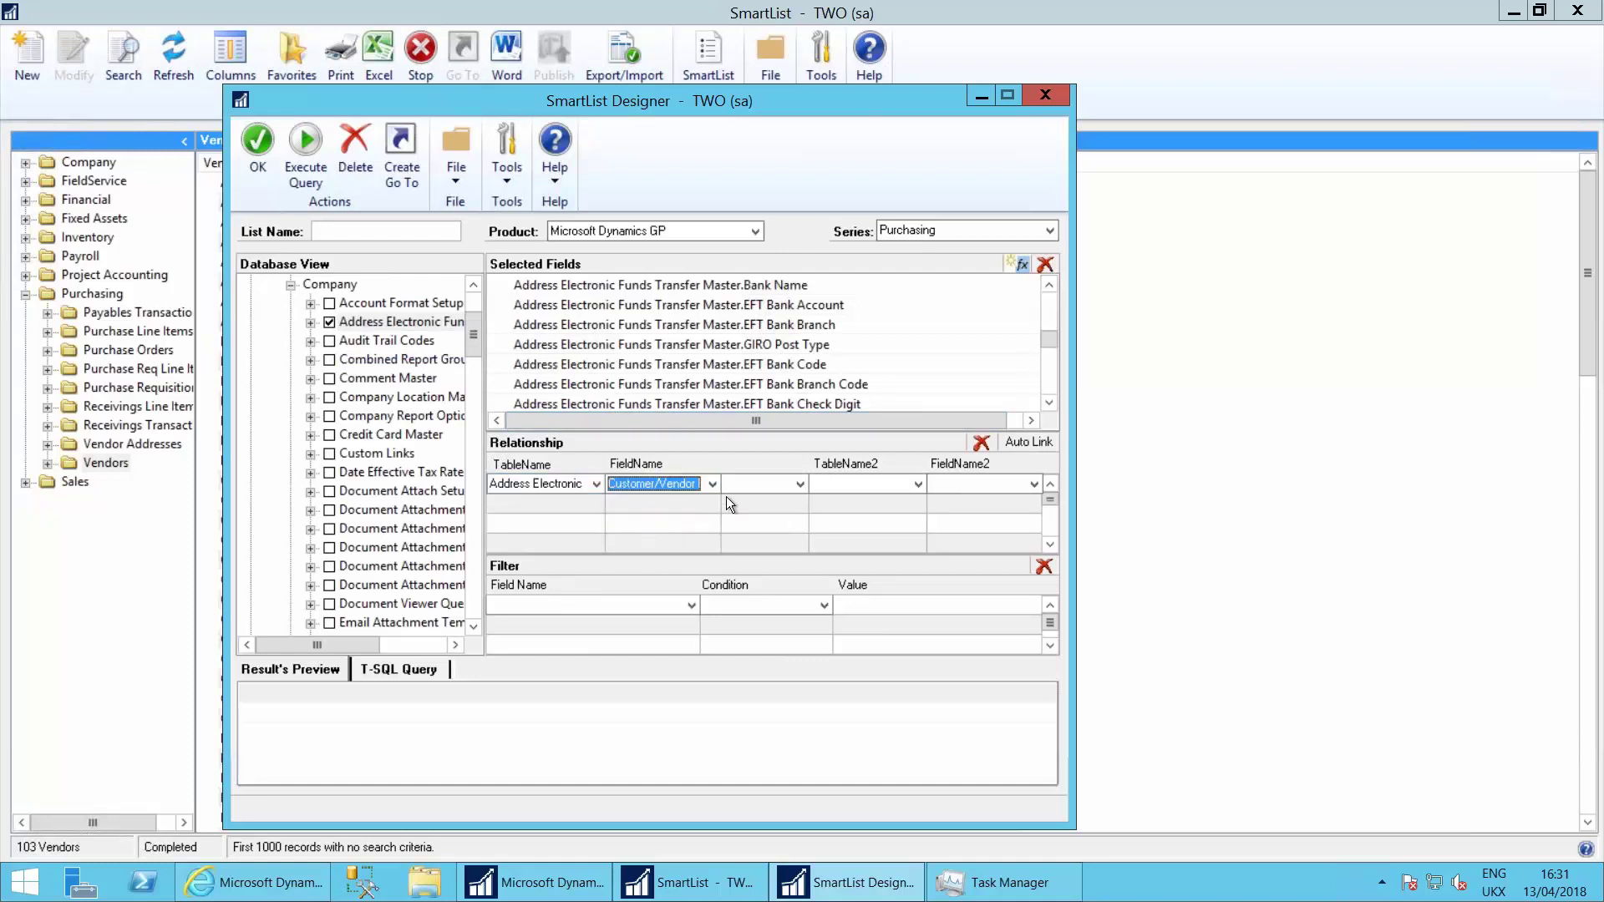
click(752, 484)
click(759, 505)
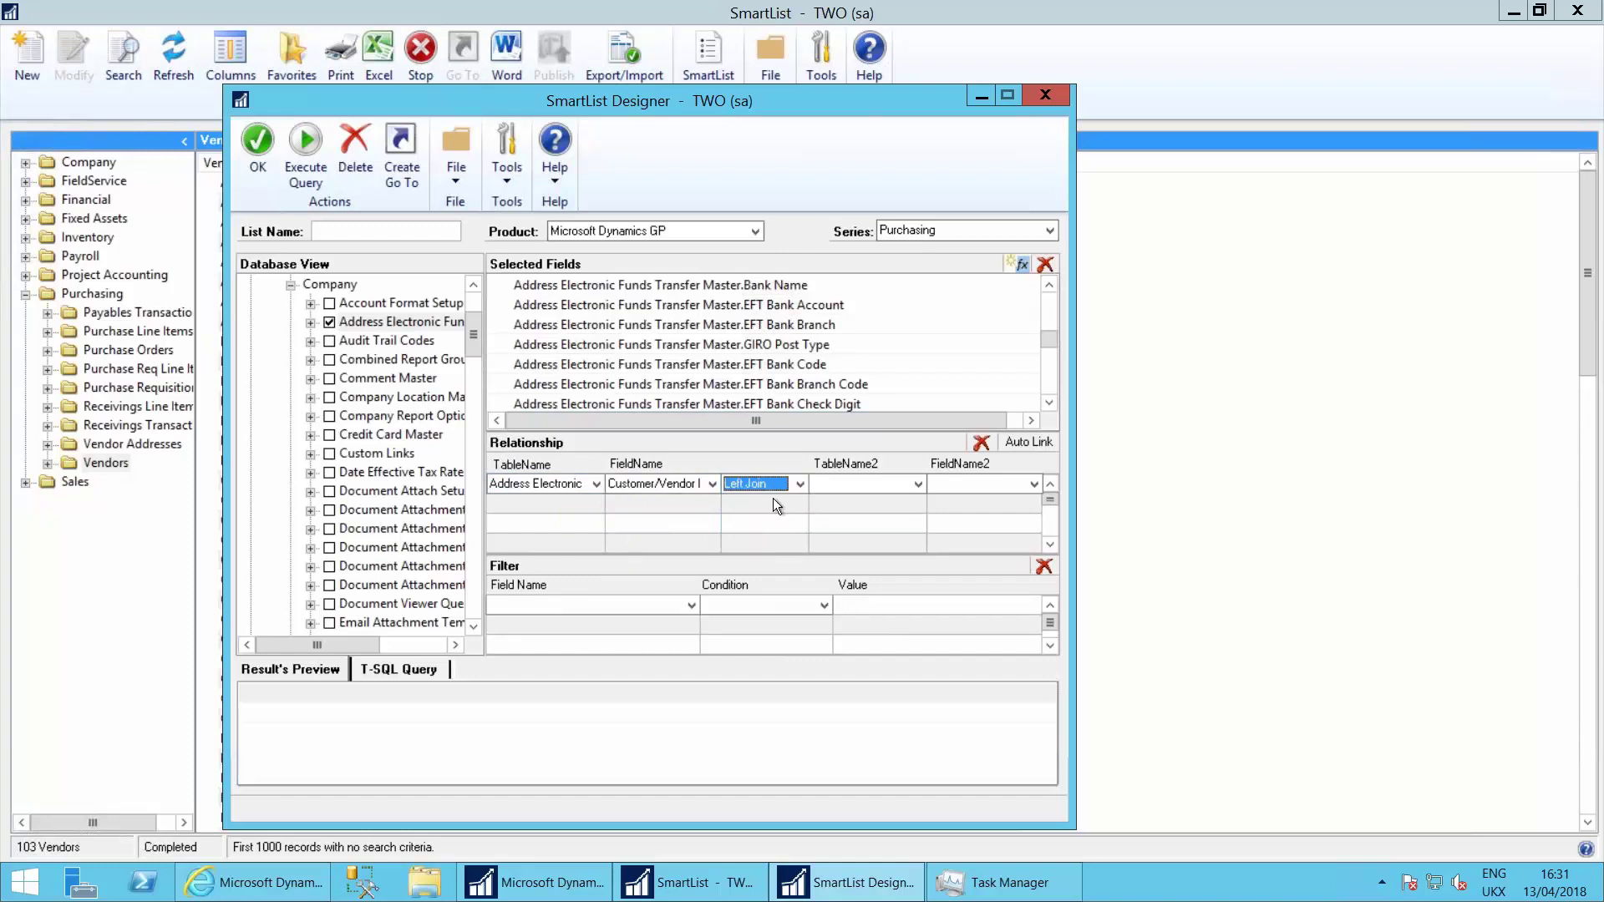
click(845, 485)
click(855, 502)
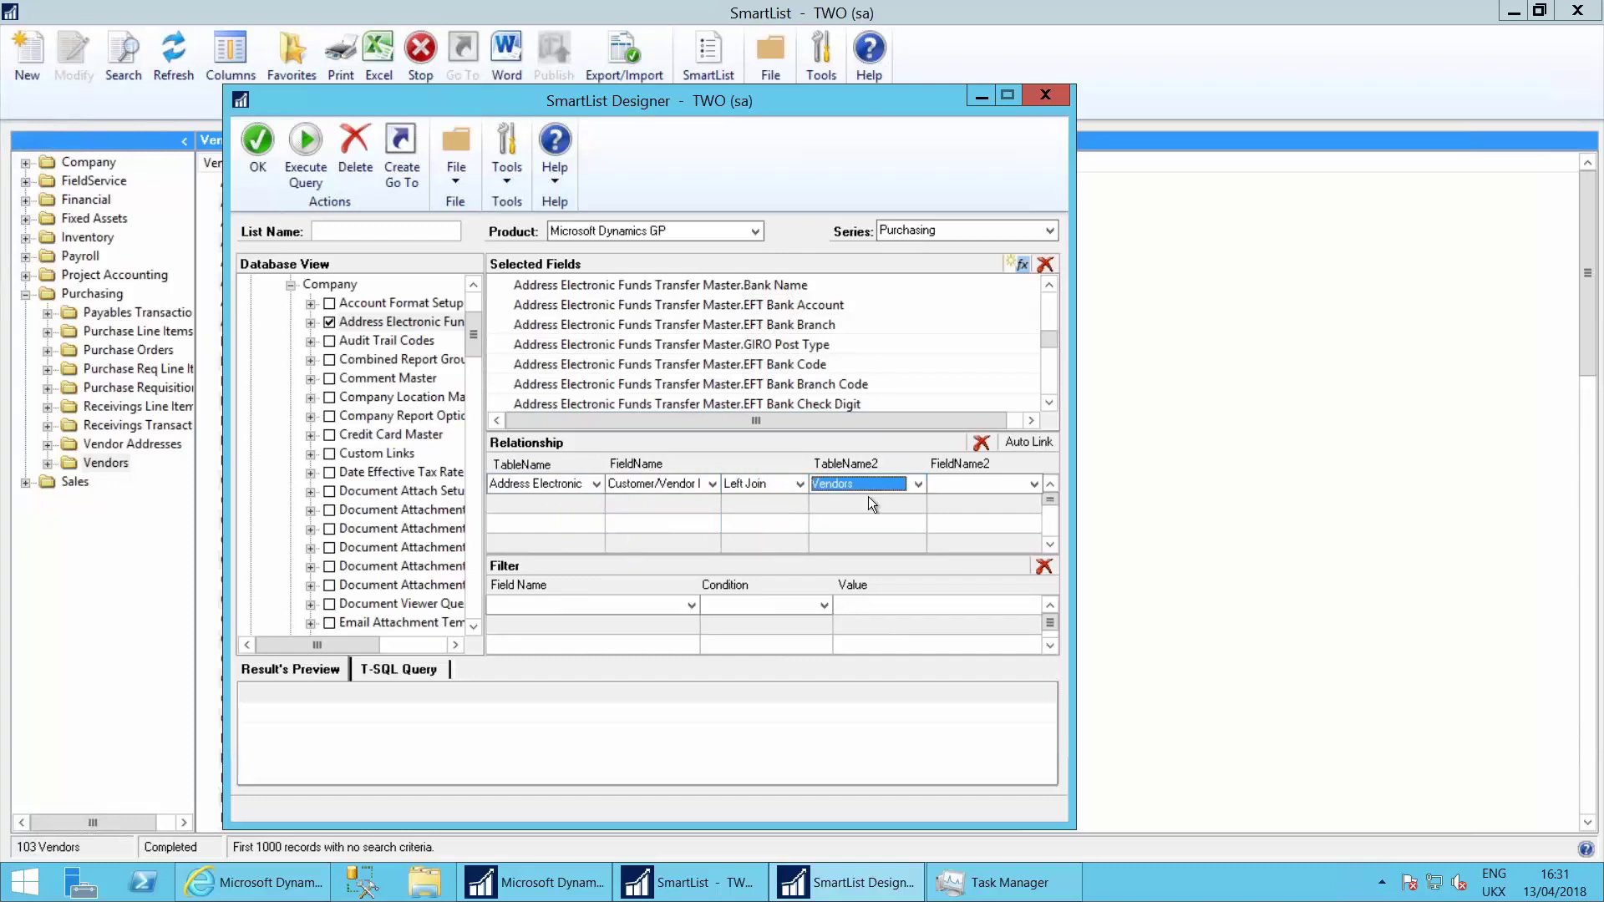
click(1004, 486)
click(984, 502)
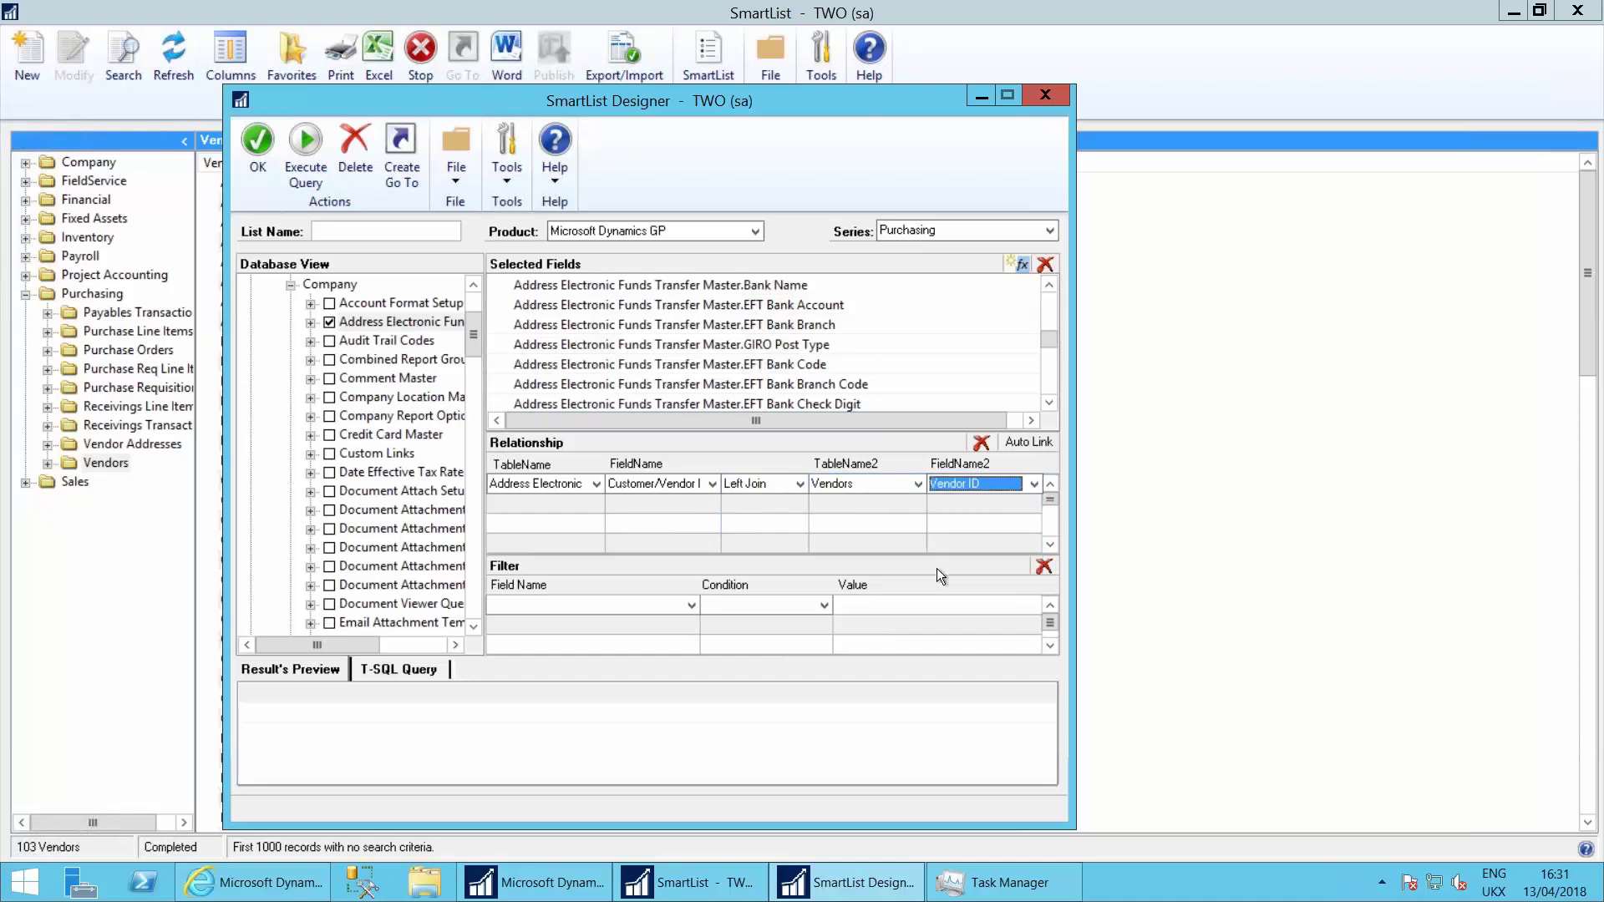
click(422, 233)
text(Vendor B)
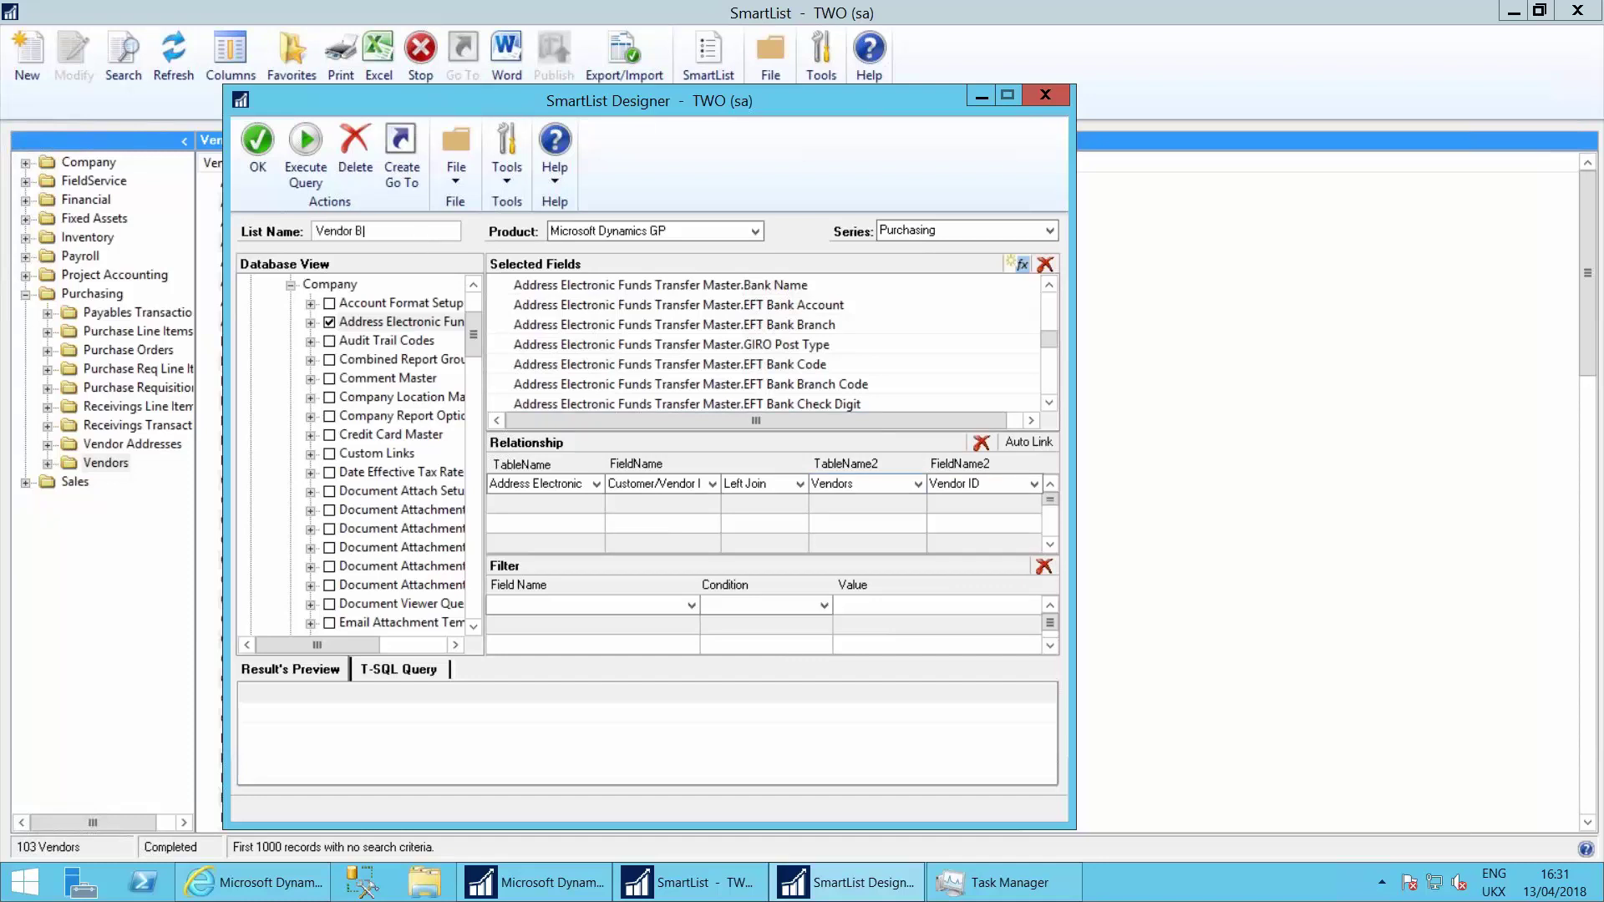
text(ank)
key(Tab)
key(Tab)
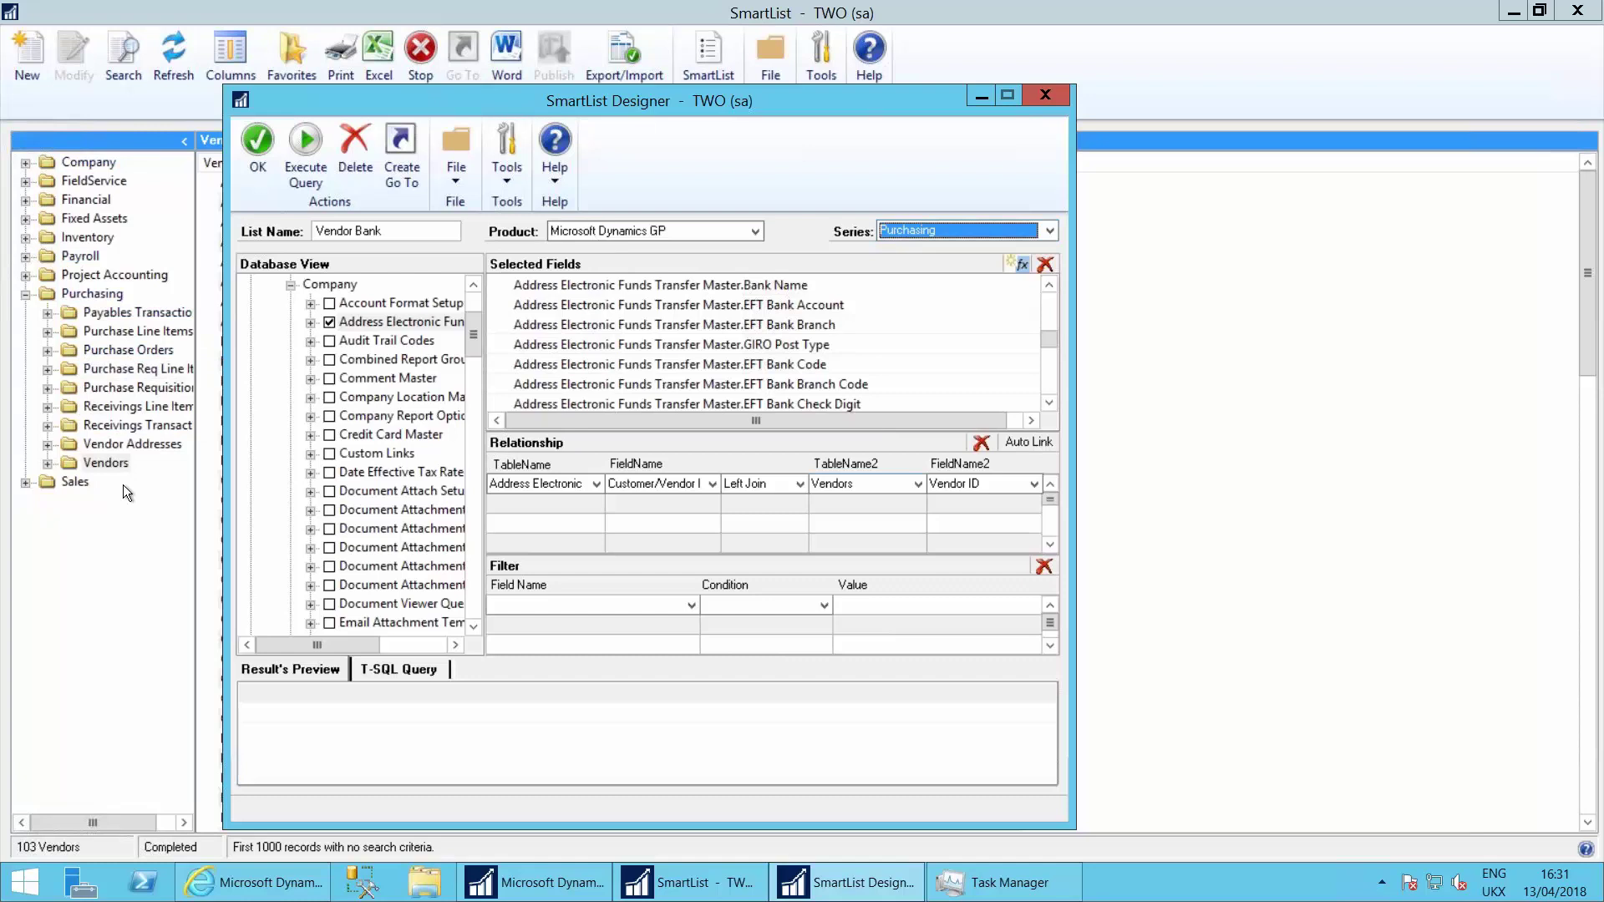
- Save the Vendor Bank list, showing vendors with bank names, EFT account numbers and GIRO post types
click(263, 151)
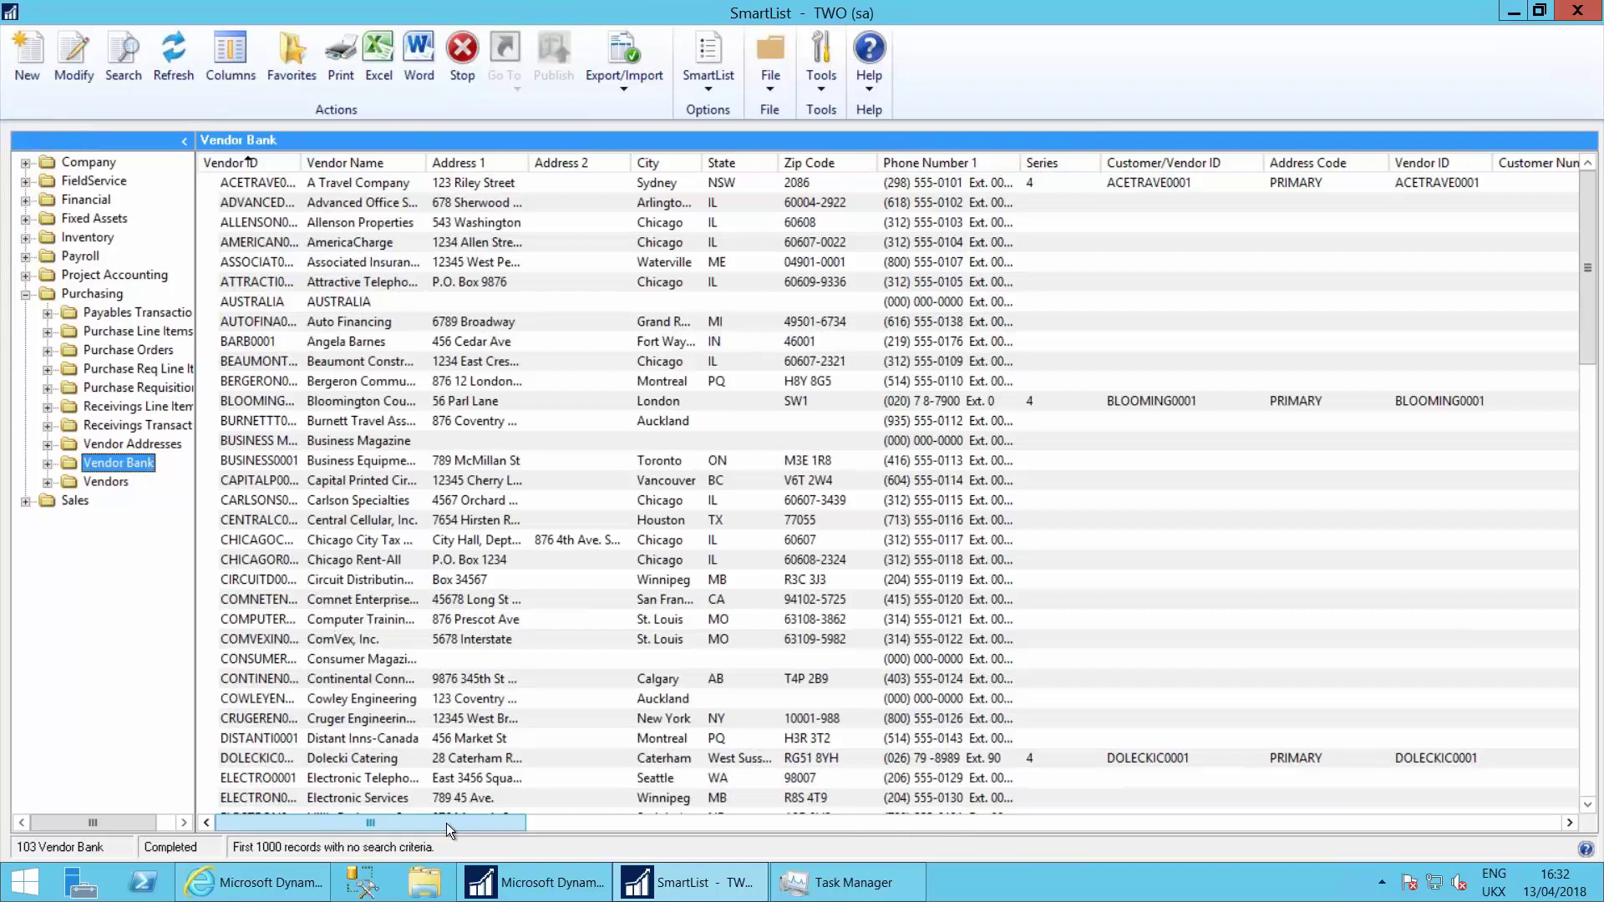
mouse_move(451, 824)
mouse_down()
mouse_move(678, 810)
mouse_move(611, 811)
mouse_up()
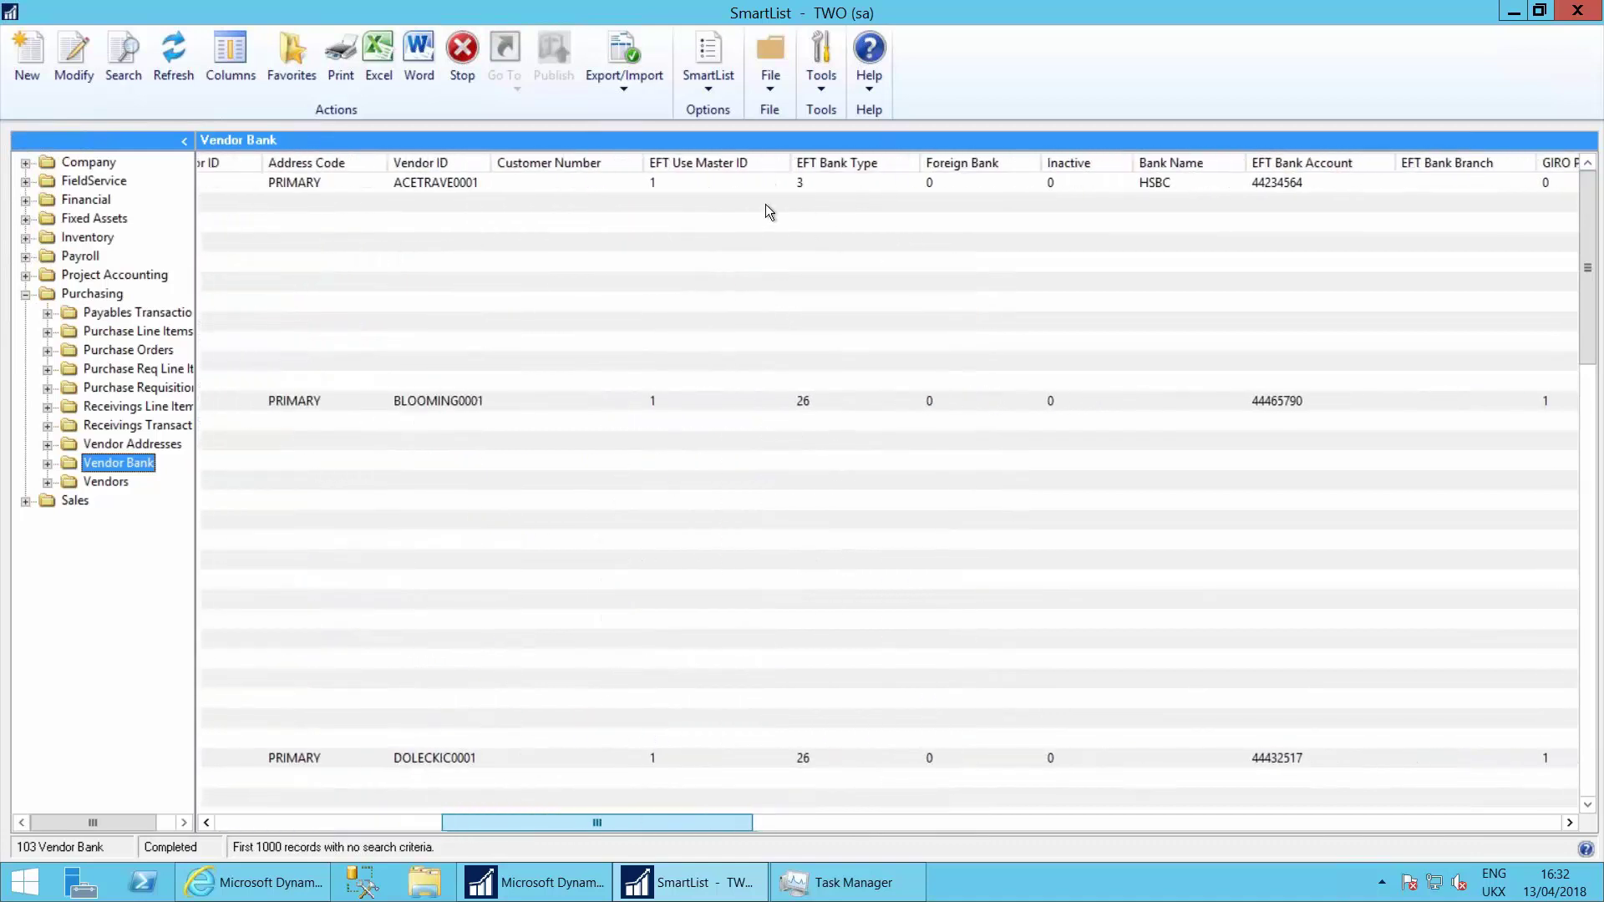
scroll(1237, 230, left, 3)
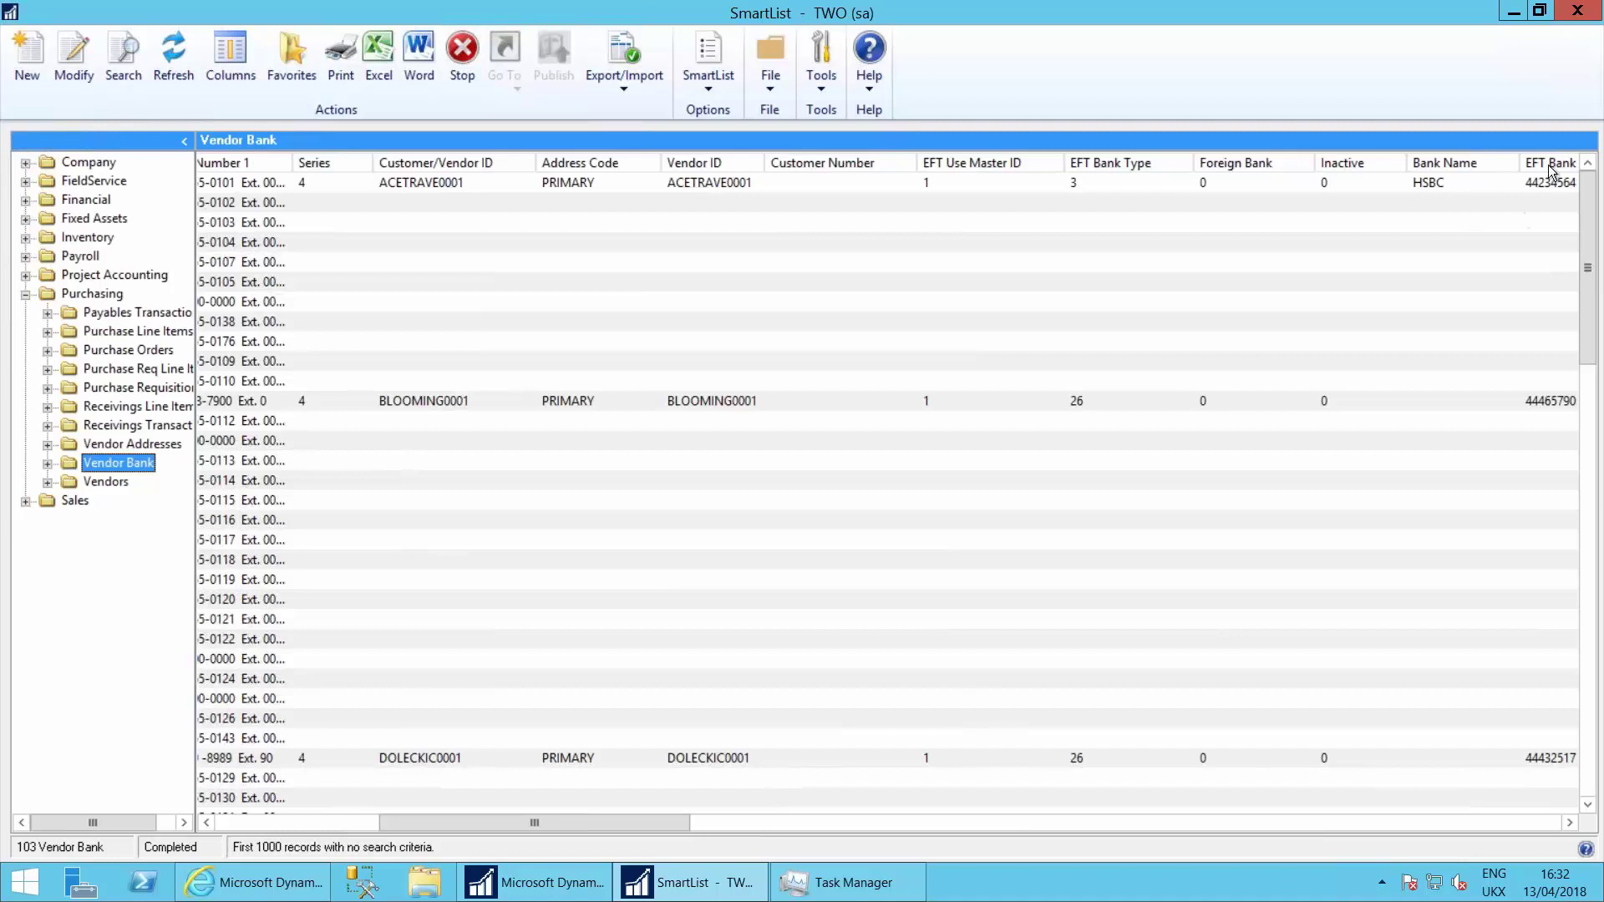
drag(540, 822, 658, 828)
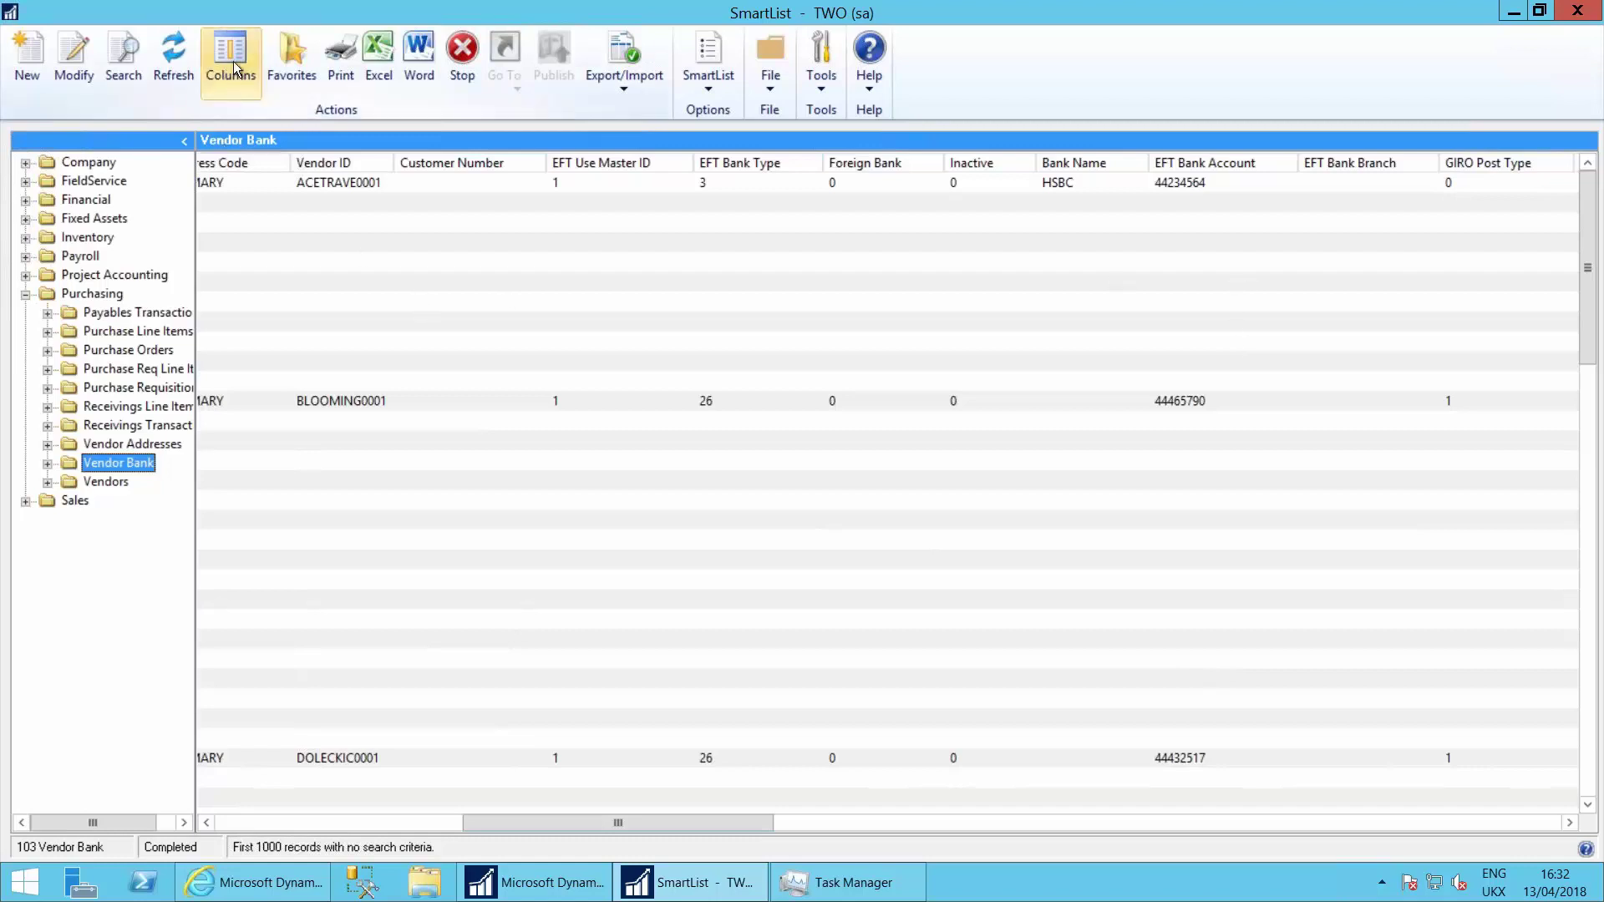
- Filter Vendor Bank to EFT Bank Account 'is not equal to' blank, leaving 3 vendors
click(123, 59)
click(338, 276)
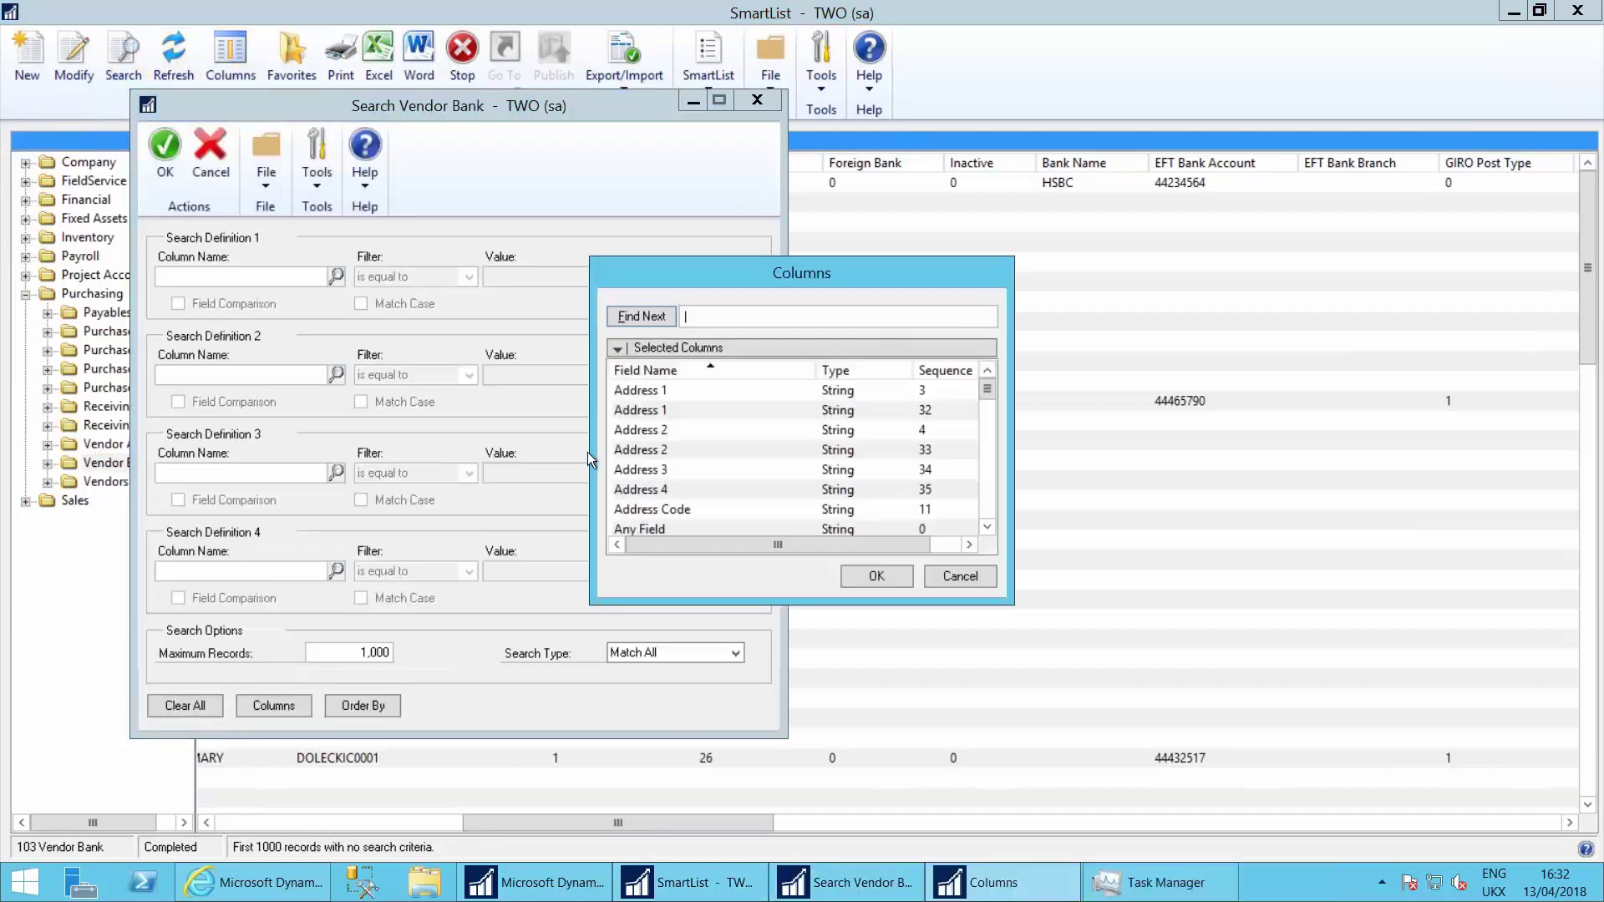
click(656, 491)
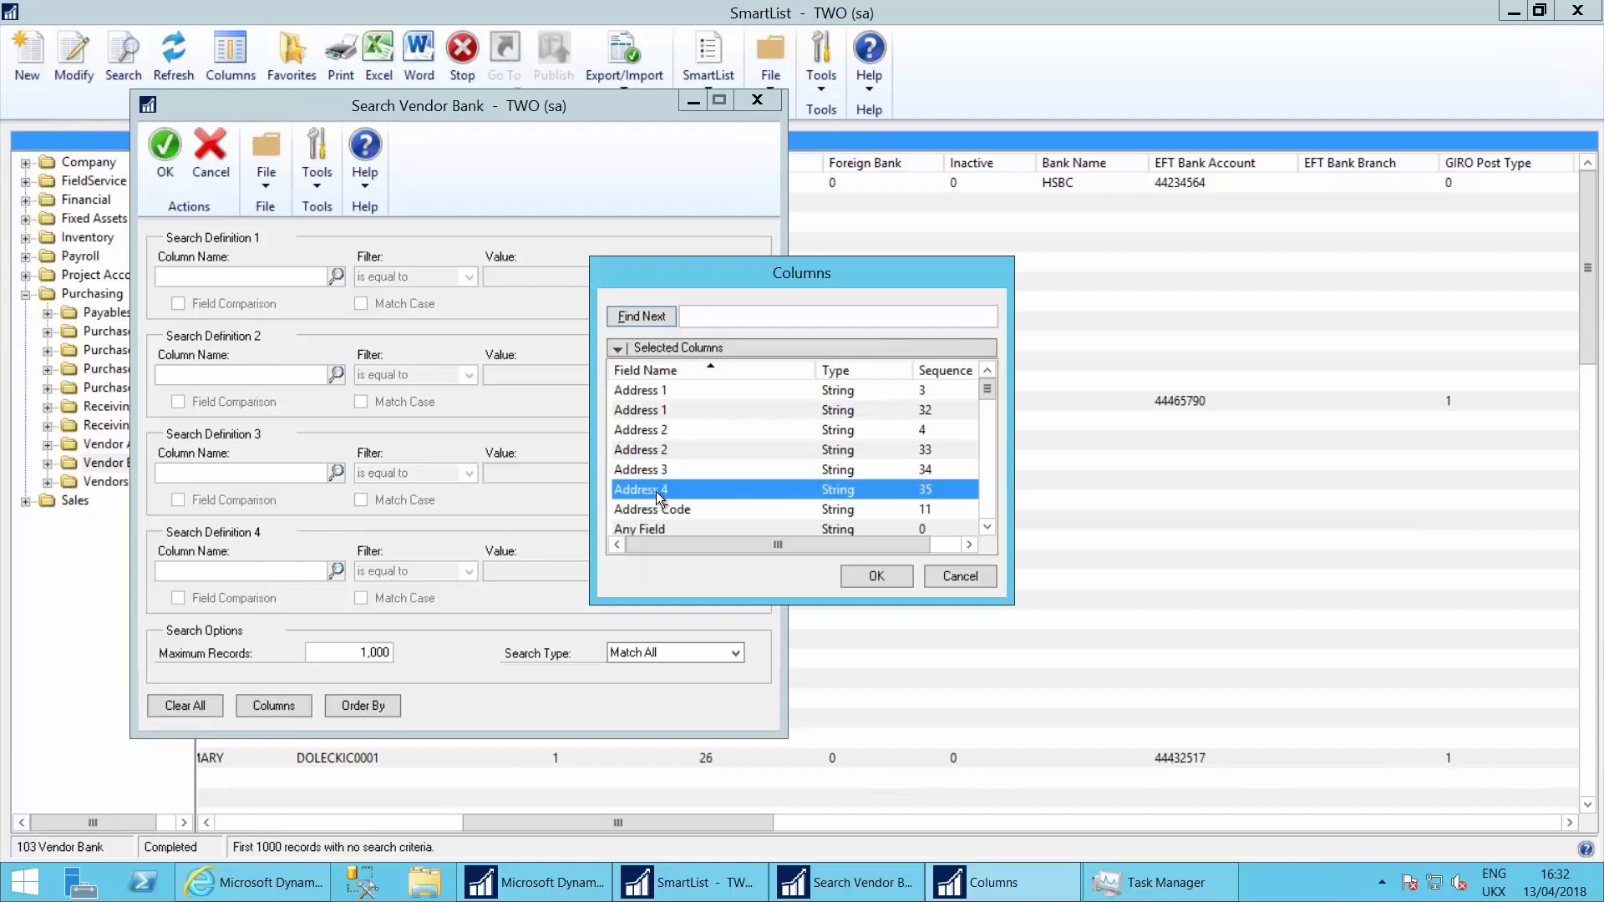
key(e)
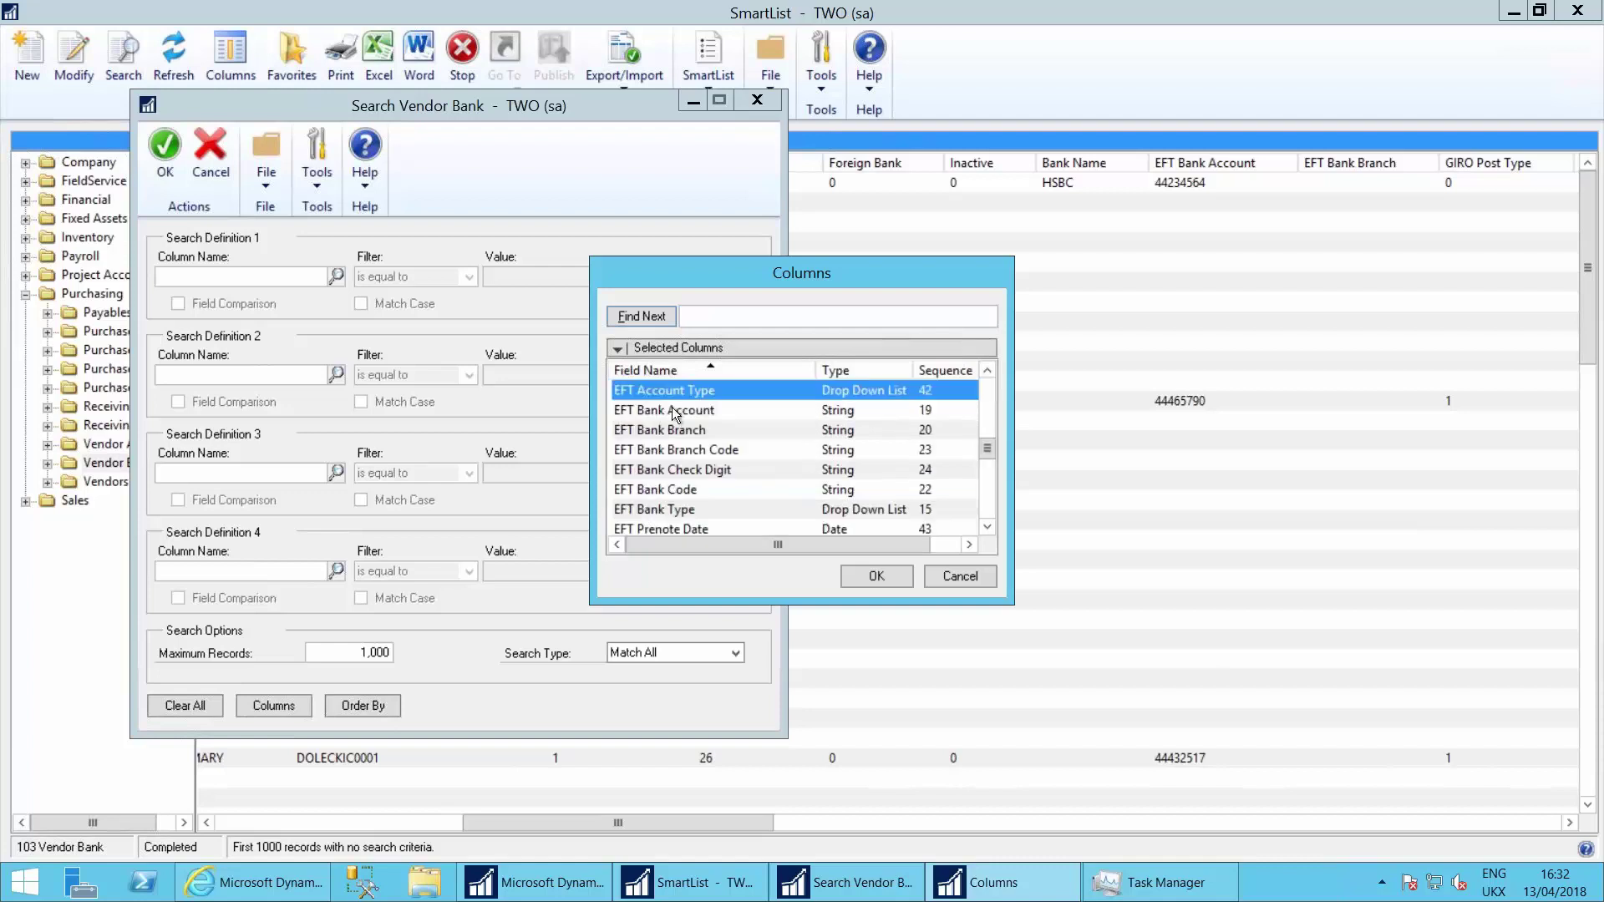
click(678, 410)
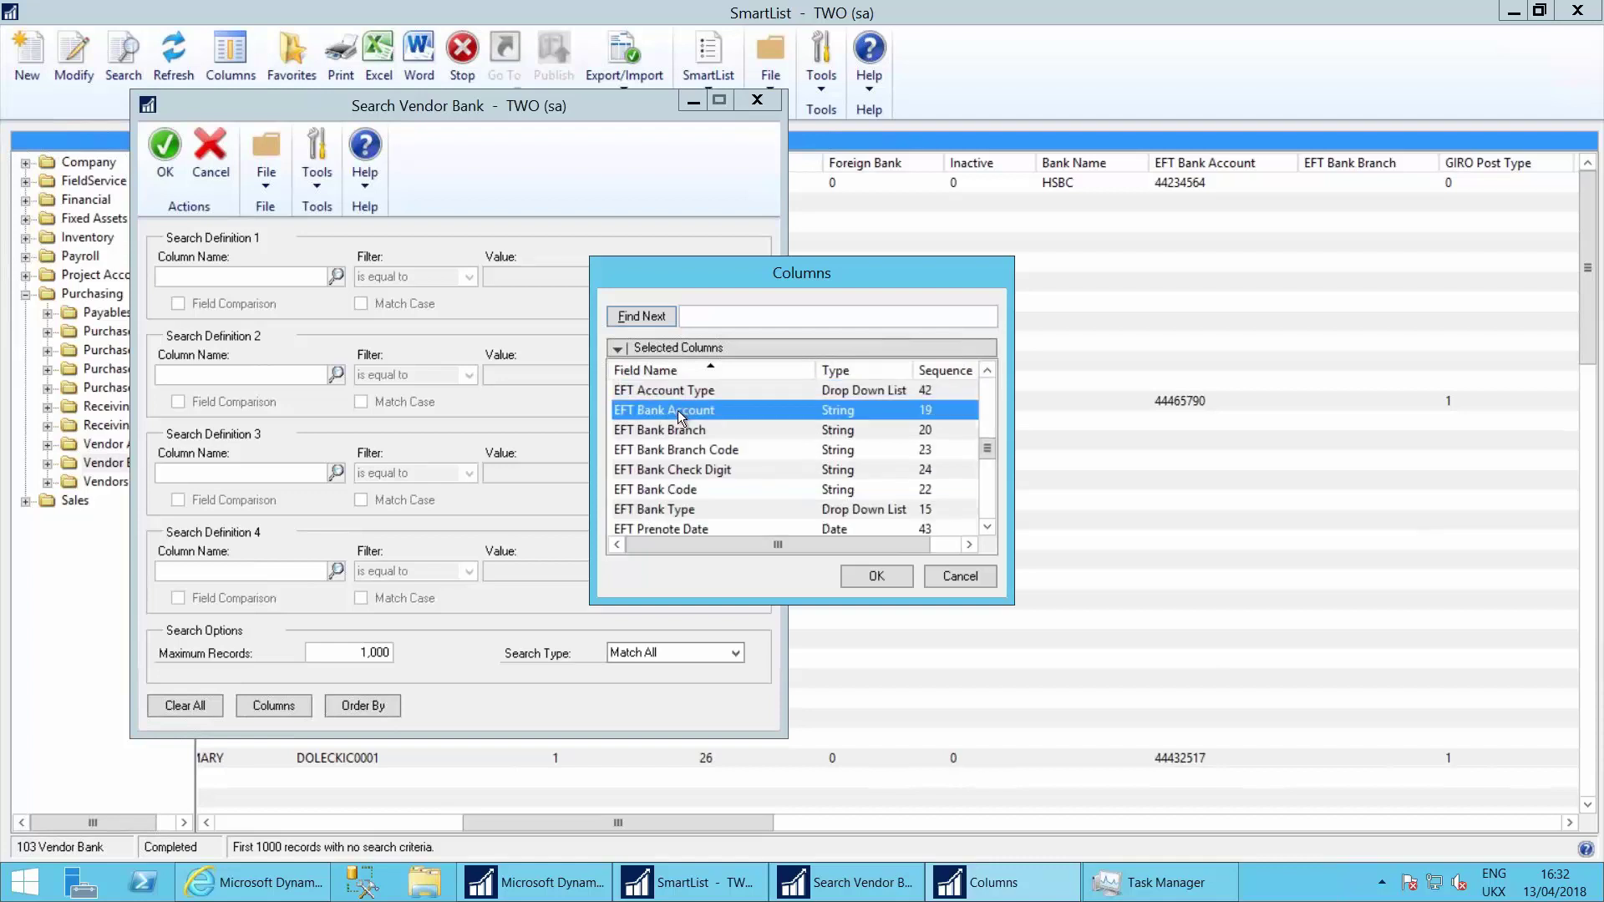
click(874, 578)
click(424, 276)
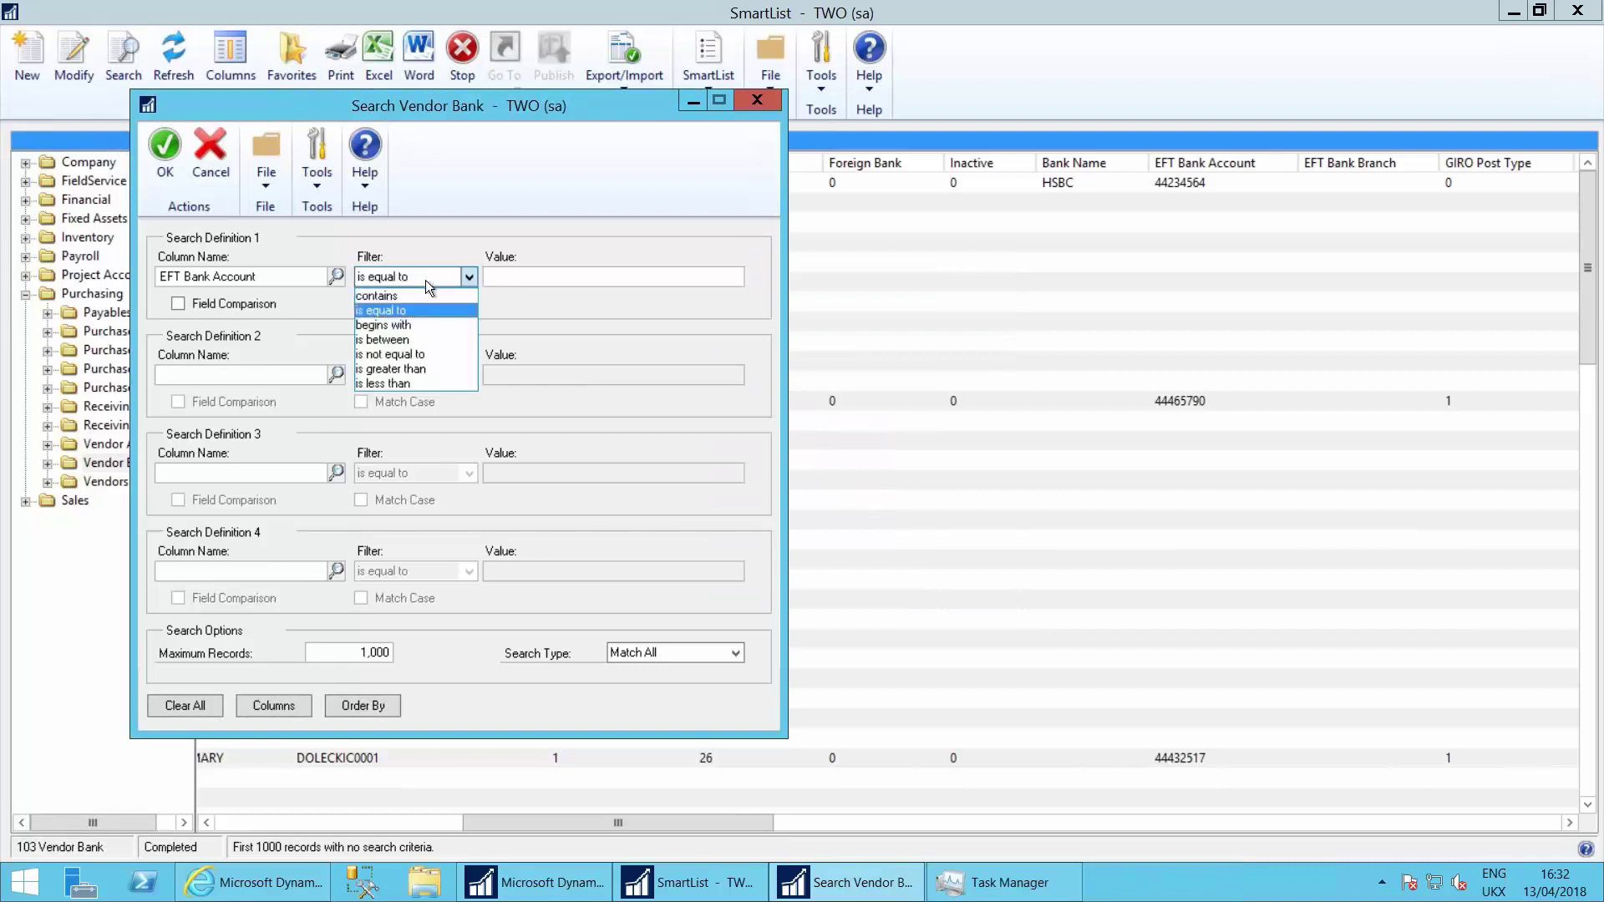
click(425, 357)
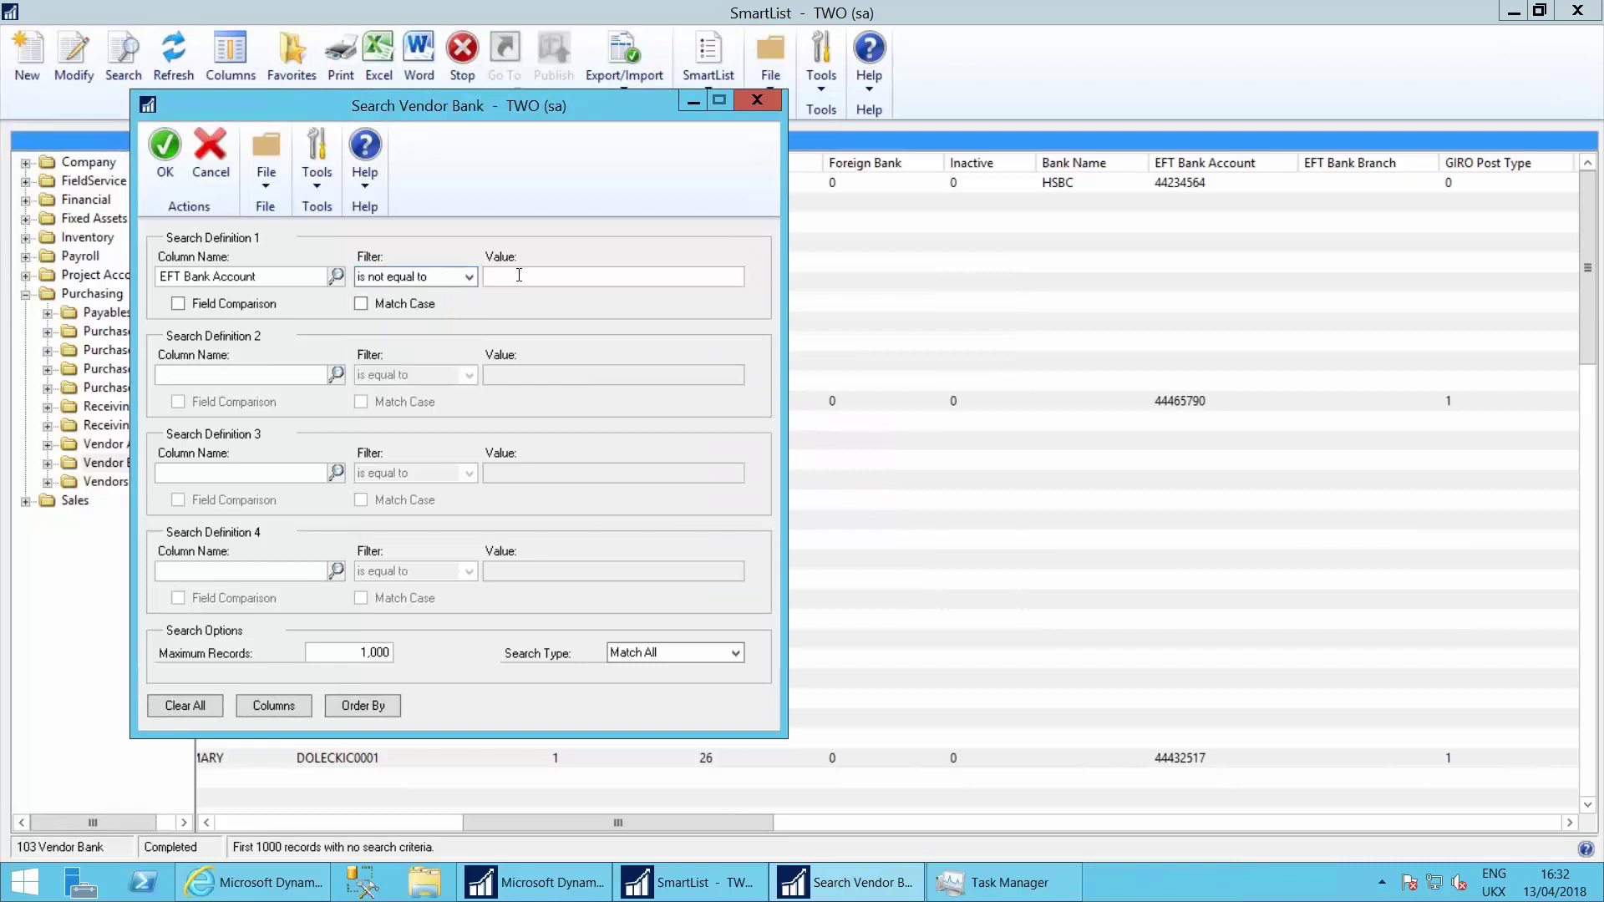
click(167, 155)
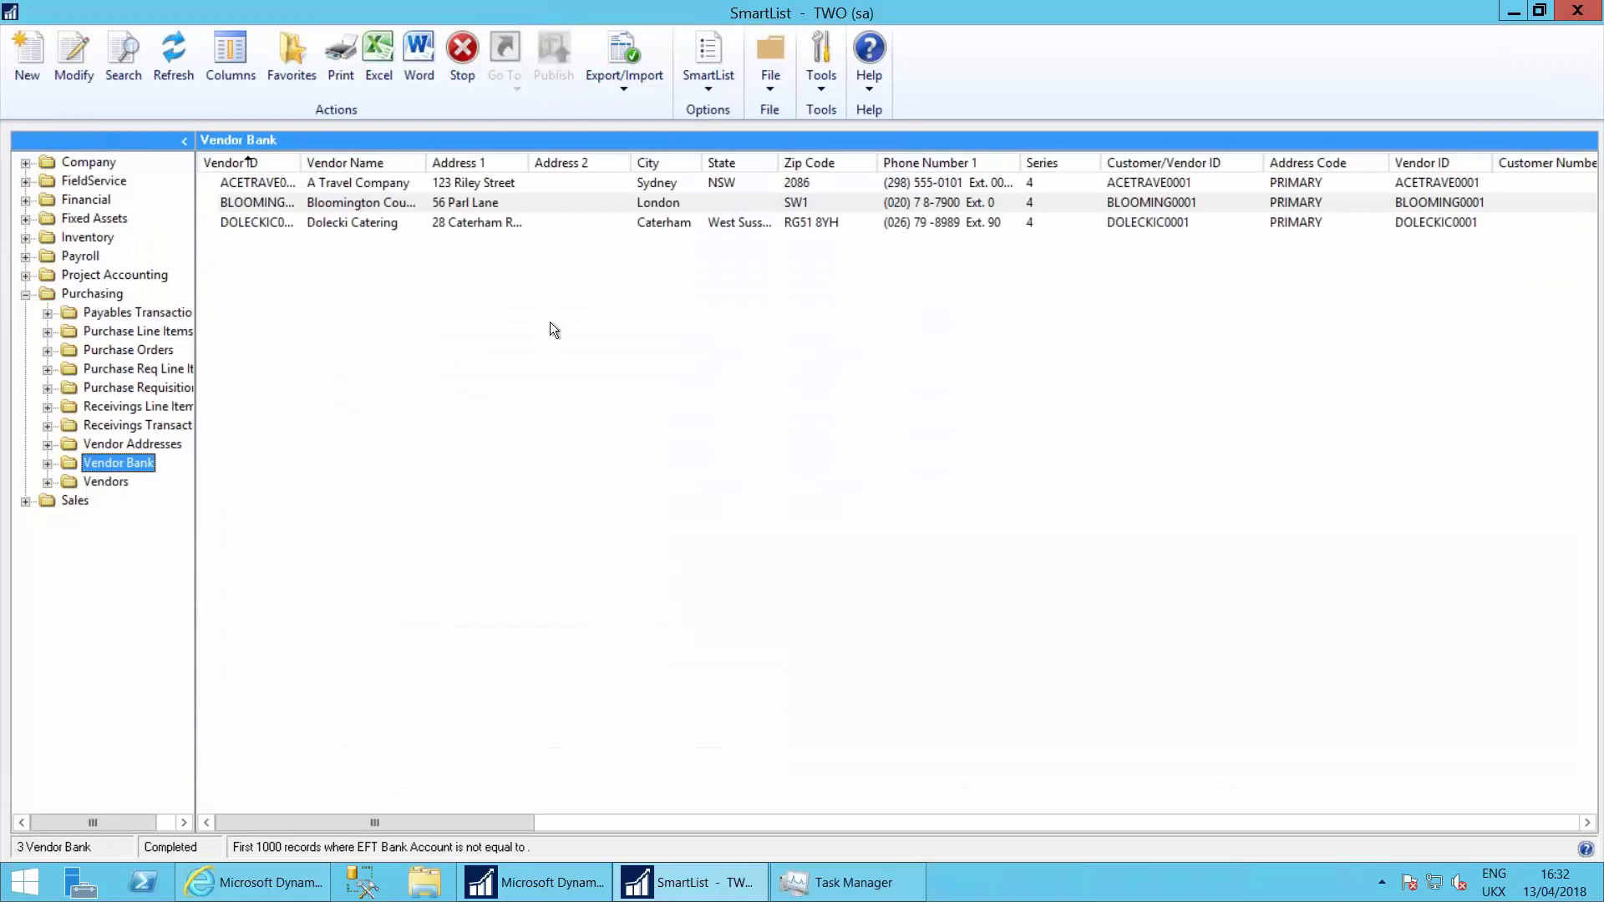
drag(492, 825, 797, 804)
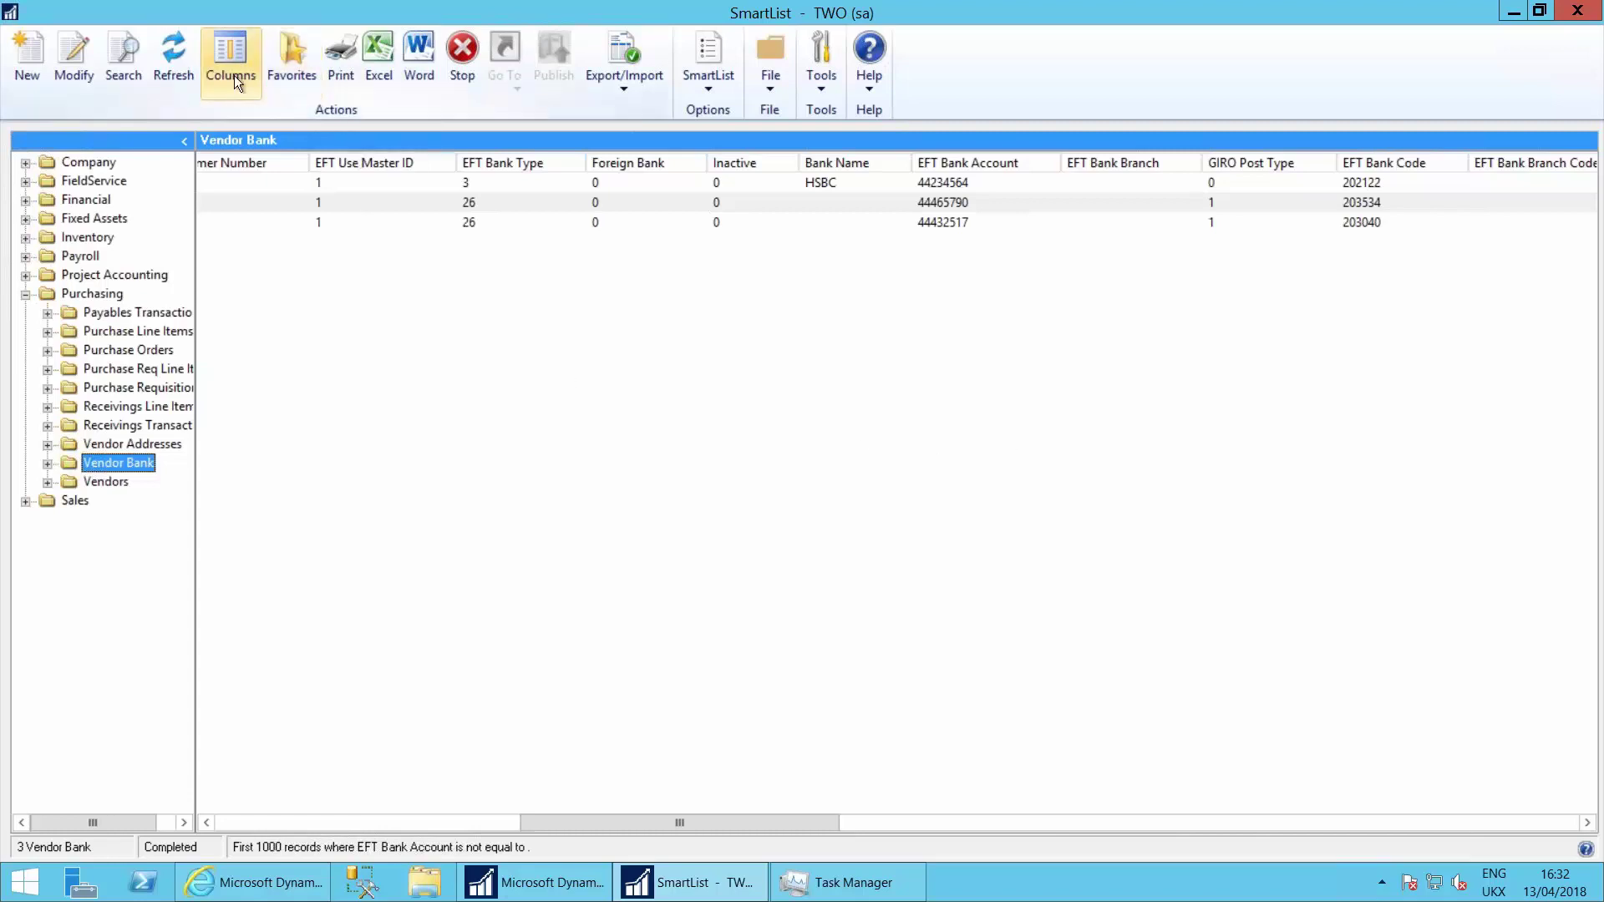
- Name the new favourite 'Vendors with Bank Details'
click(289, 57)
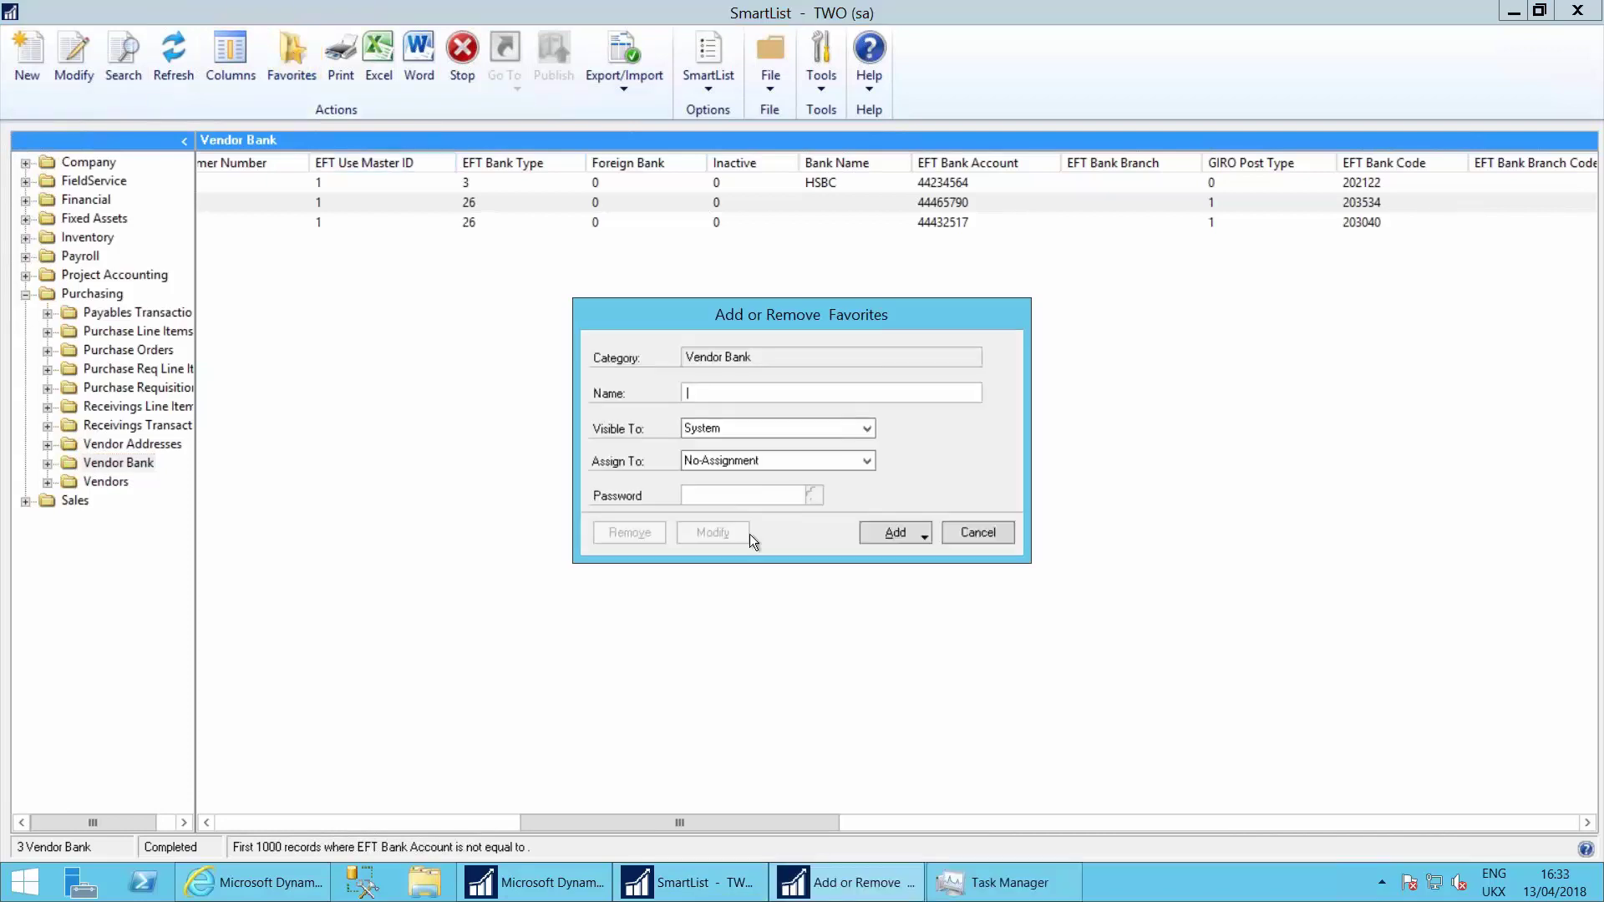
text(My)
key(BackSpace)
key(BackSpace)
key(BackSpace)
text(Ven)
text(dorsw)
key(BackSpace)
text(with Bank Details)
key(Tab)
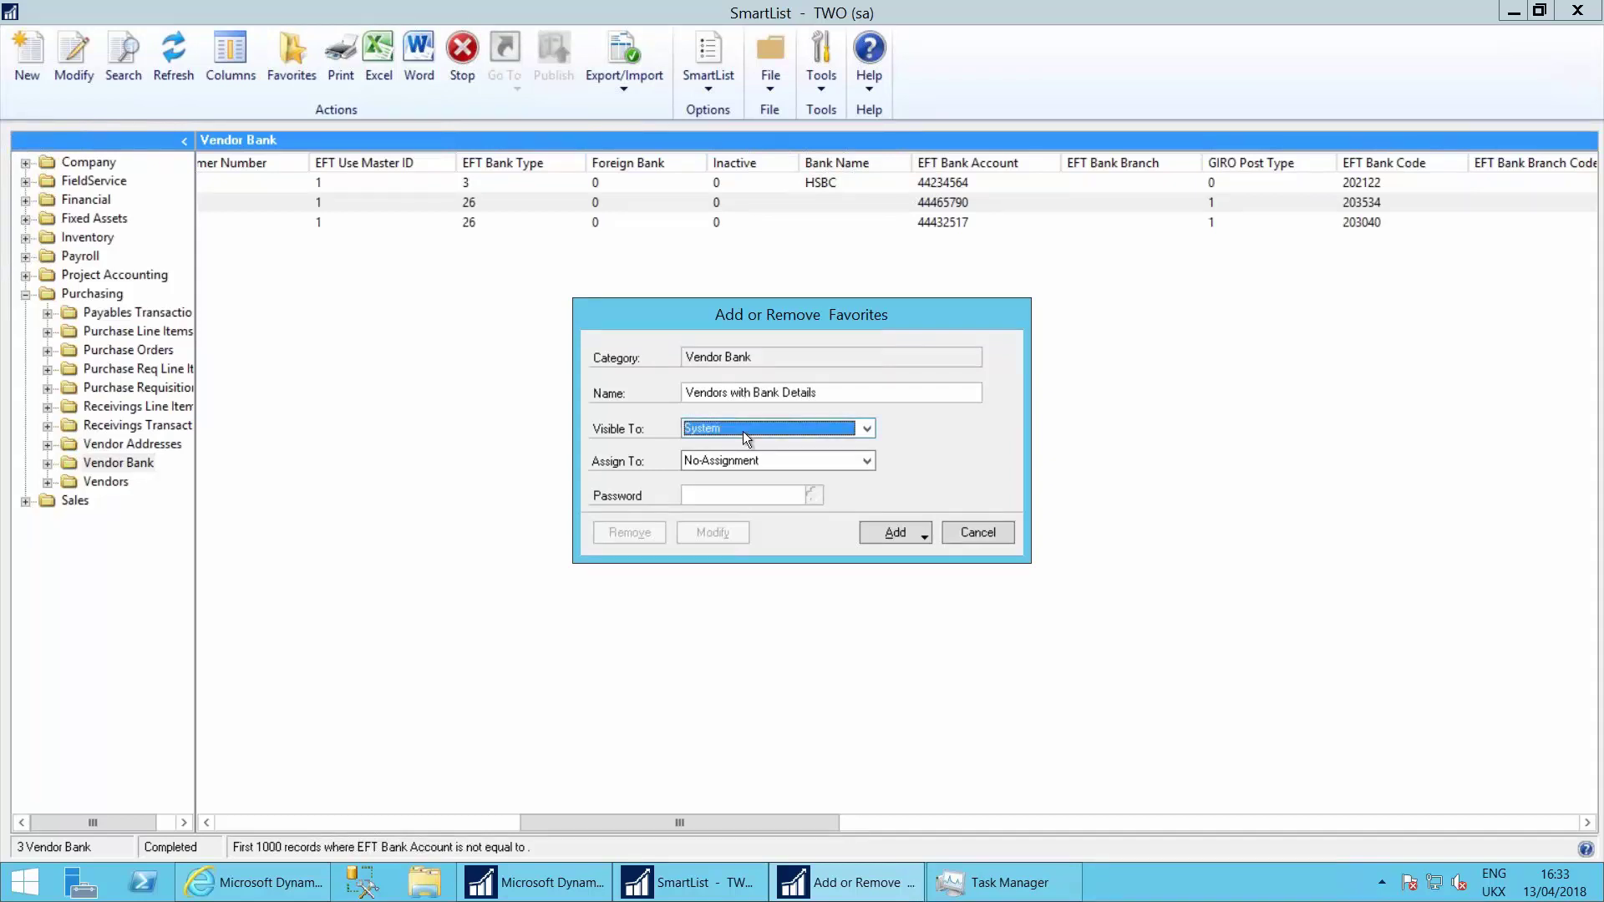
- Make the favourite visible by User ID, password-protect it and add it without a reminder
click(743, 431)
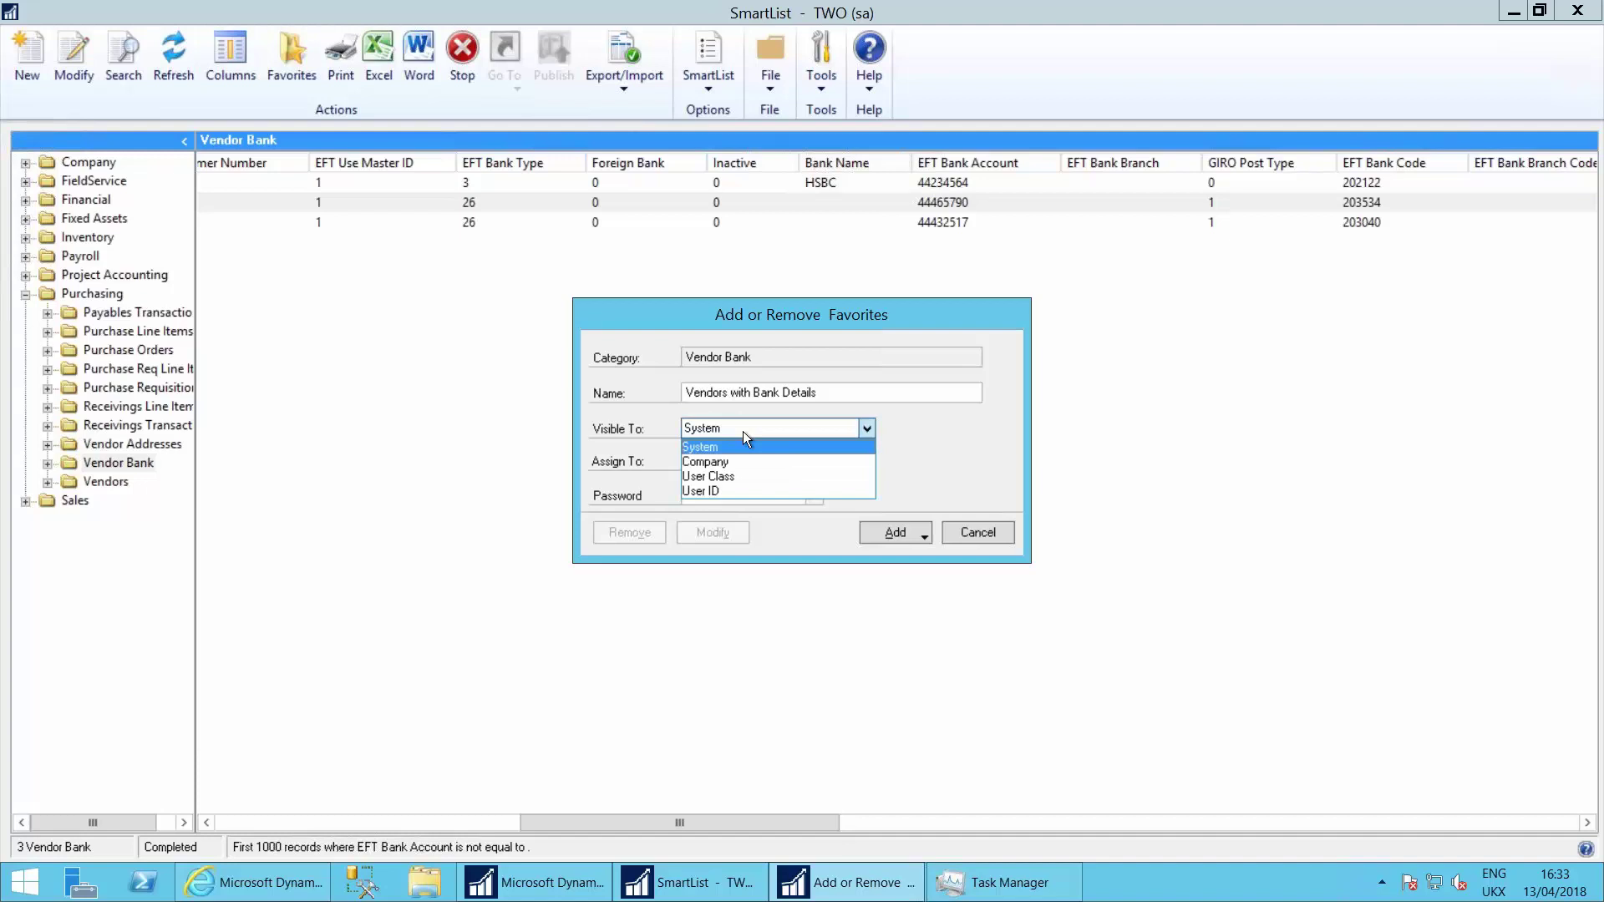
click(717, 490)
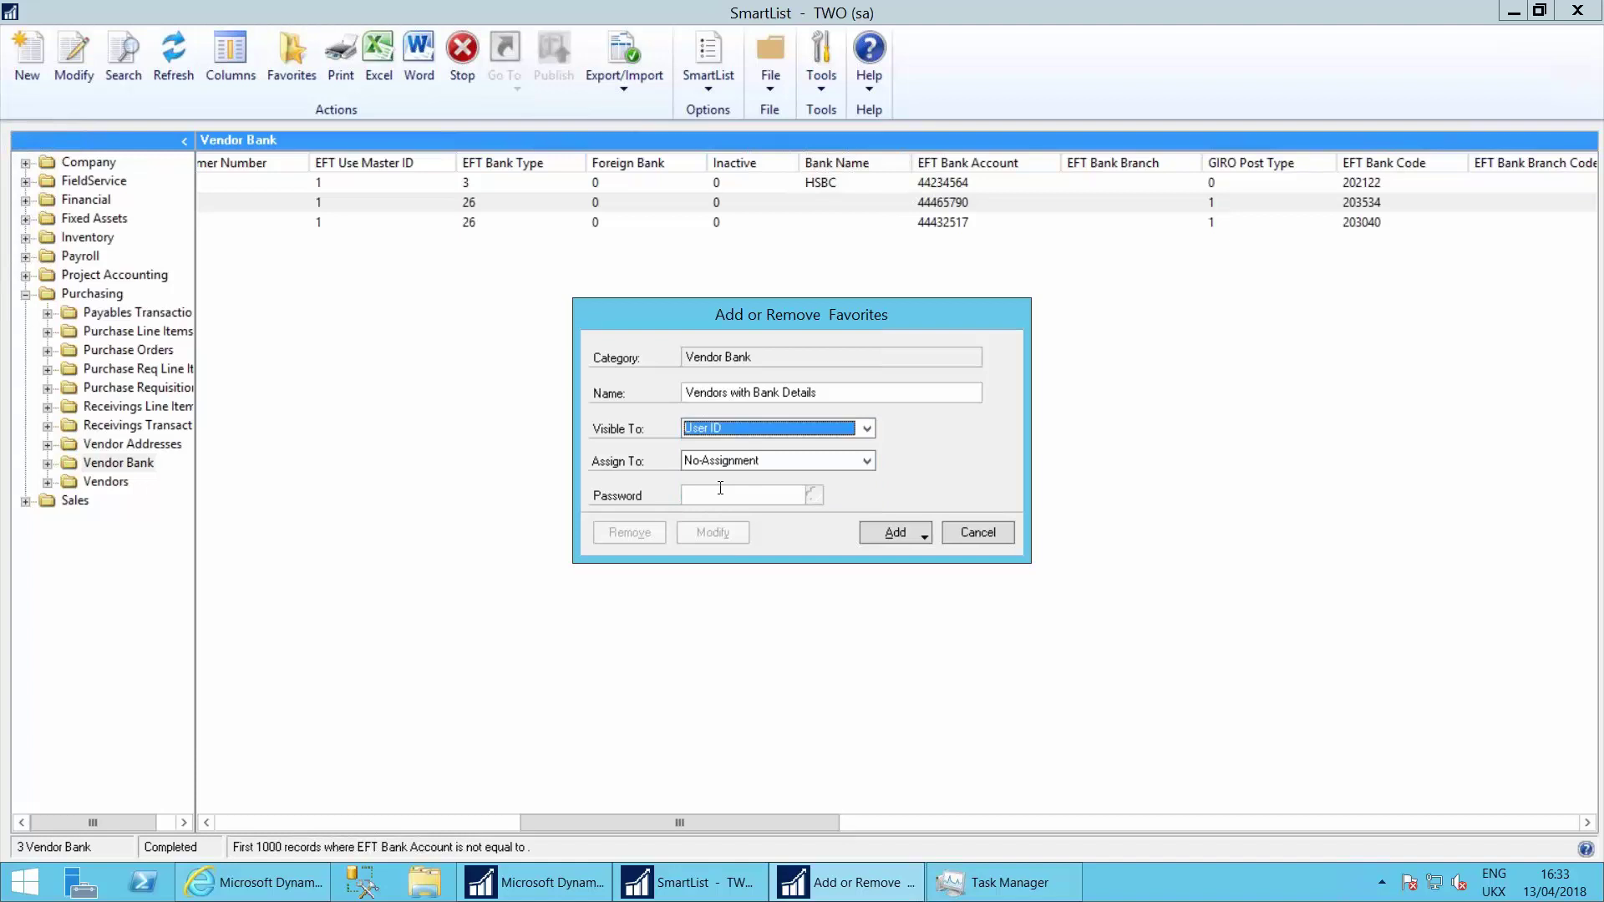
click(737, 497)
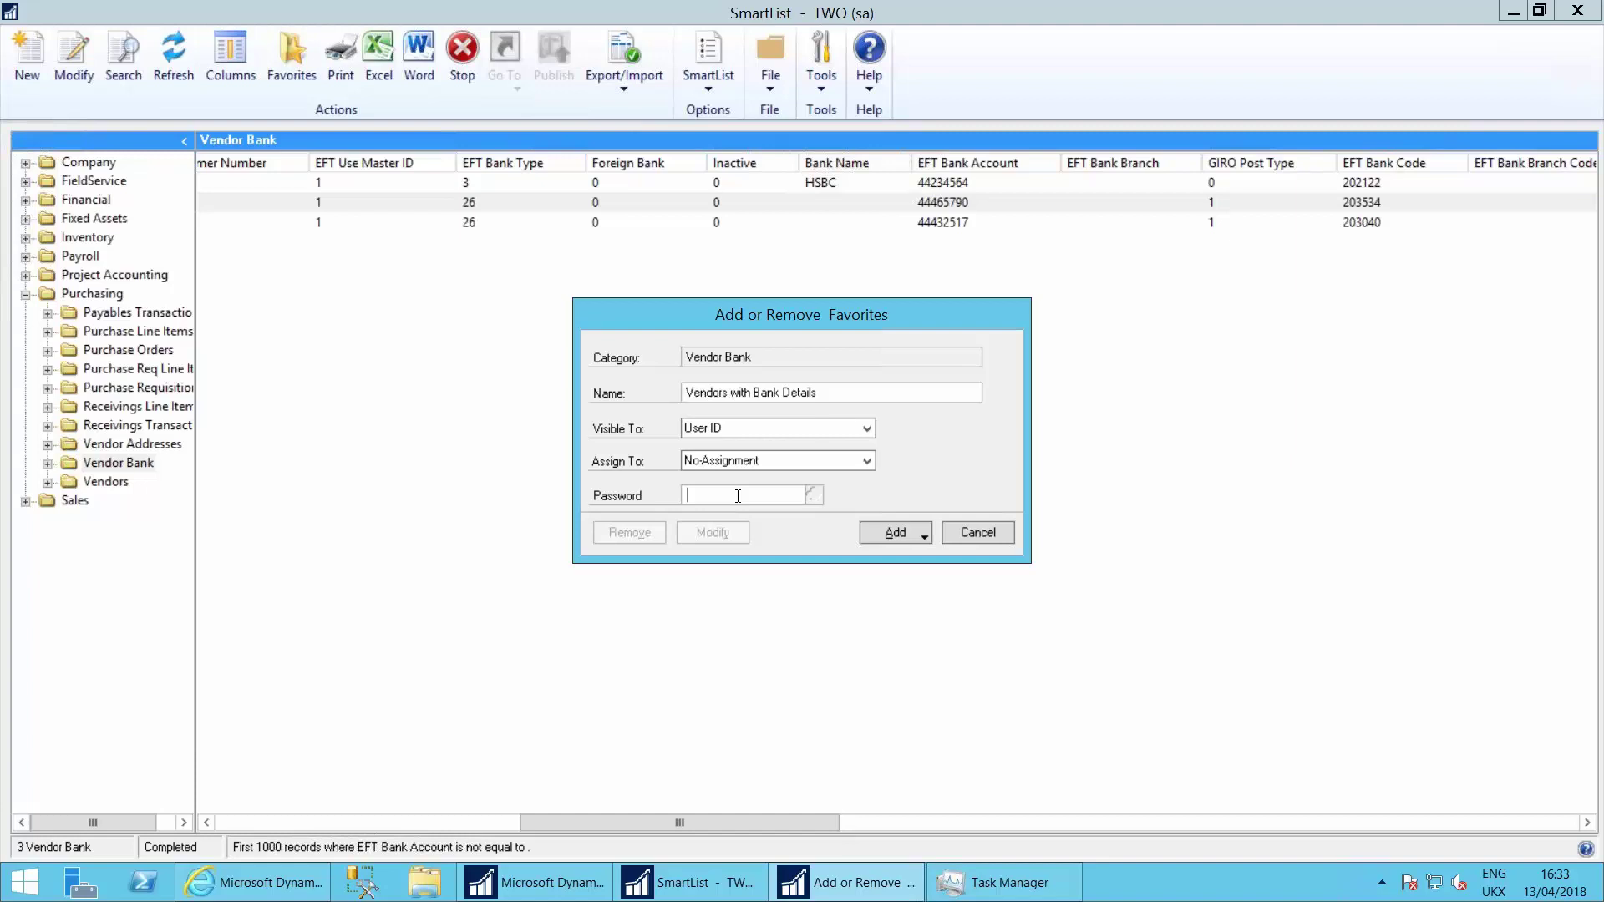
text(password)
click(906, 533)
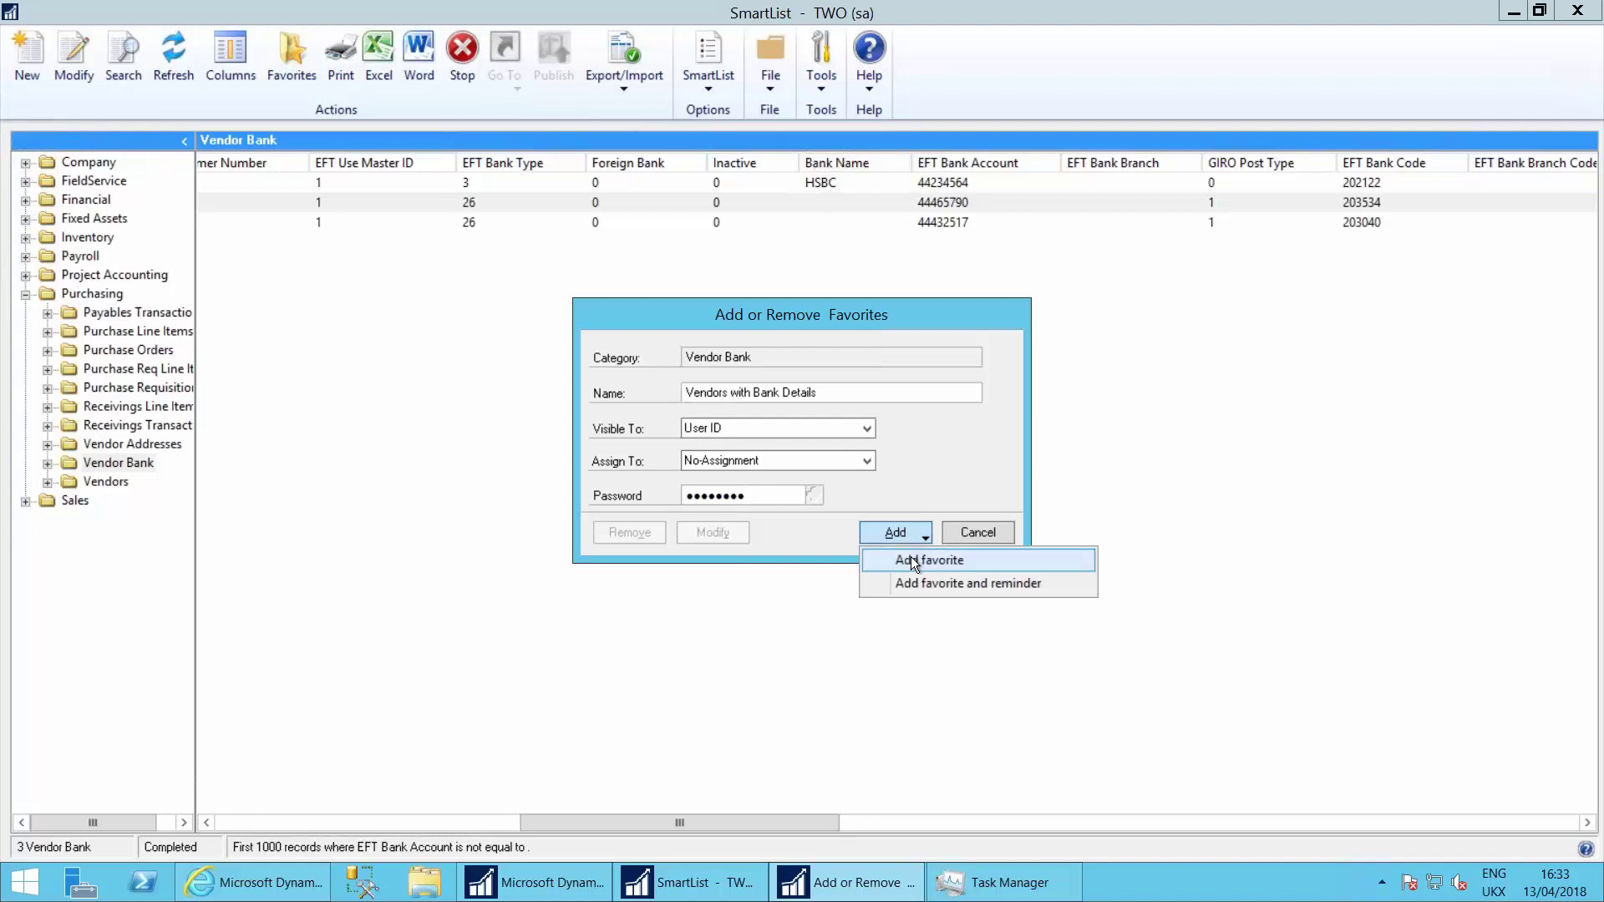
click(911, 559)
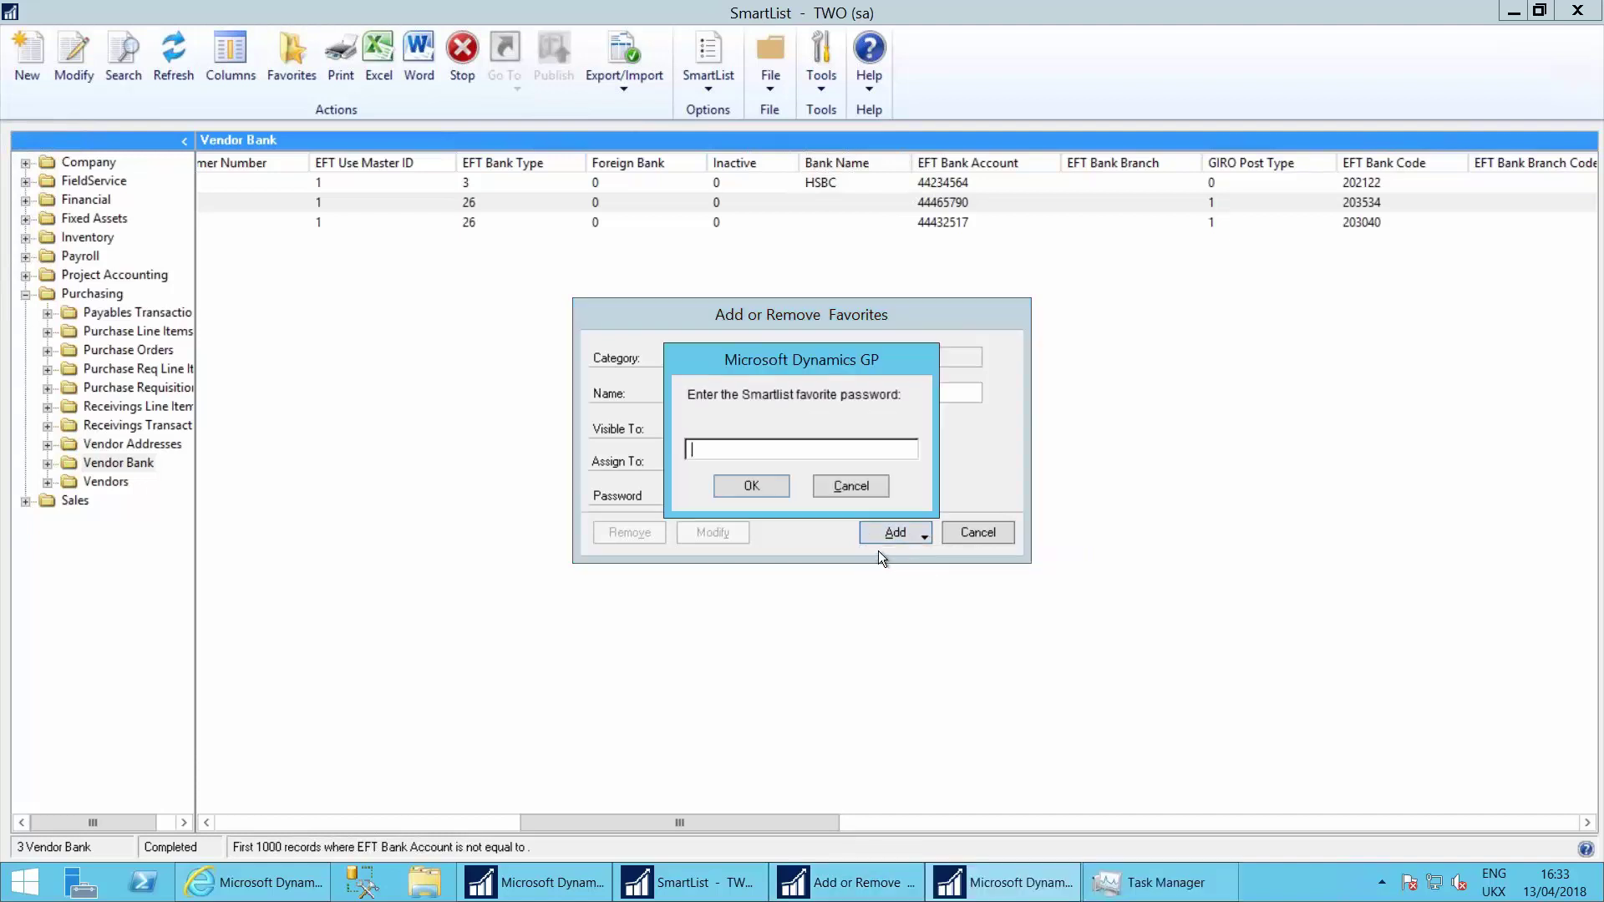
text(password)
click(751, 487)
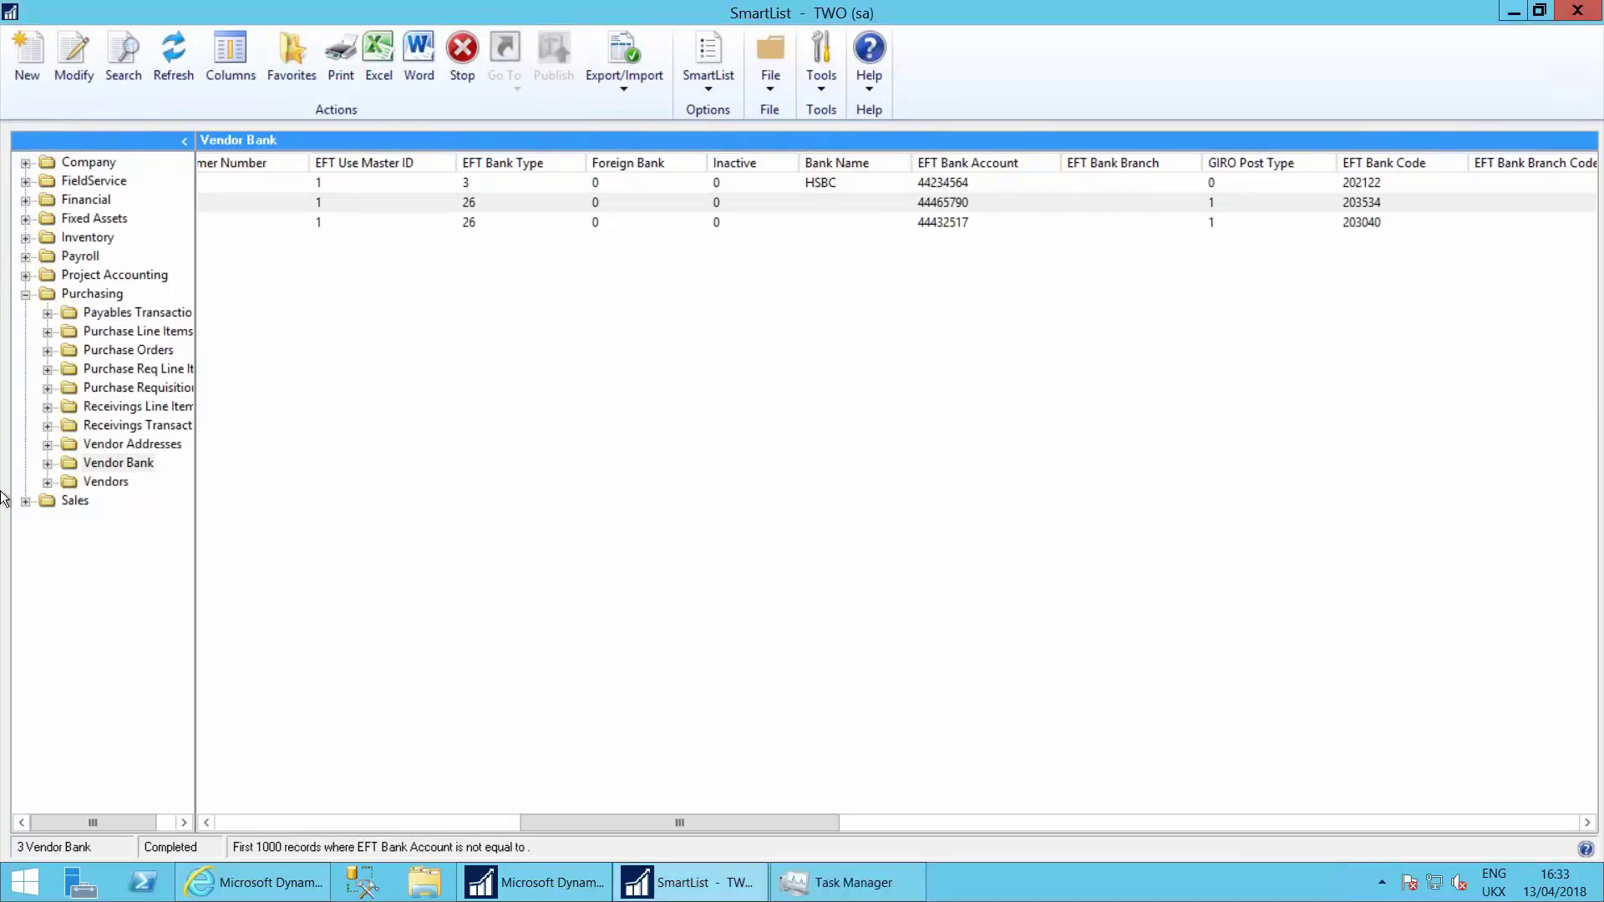
- Load the Vendors with Bank Details favourite under Vendor Bank, then start a new SmartList design
click(47, 465)
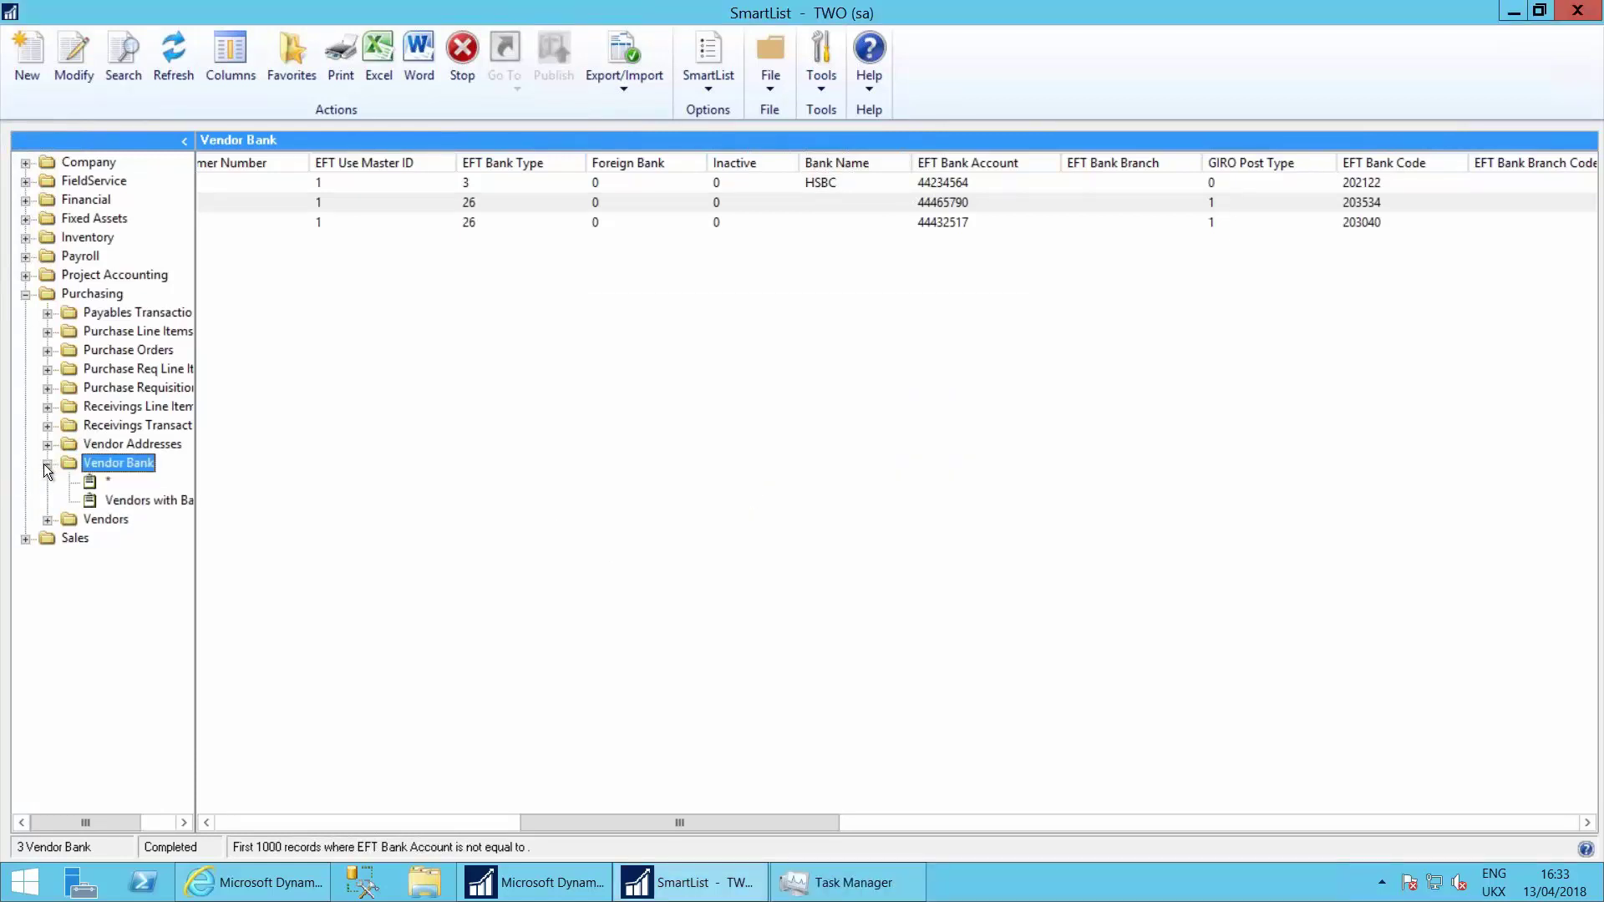
click(145, 500)
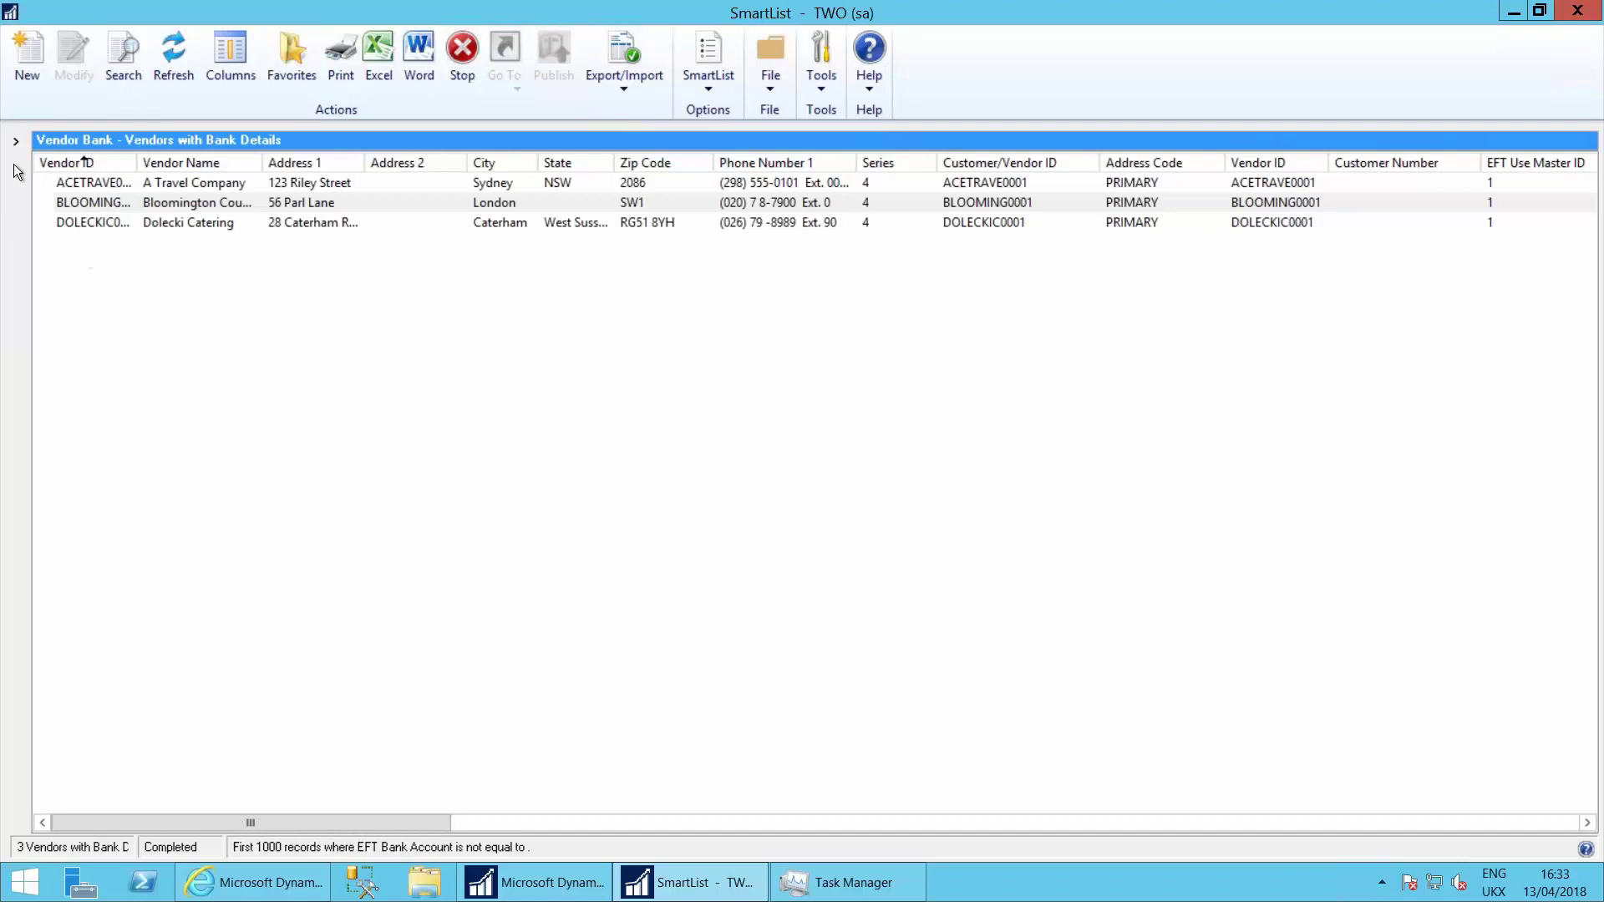
click(15, 140)
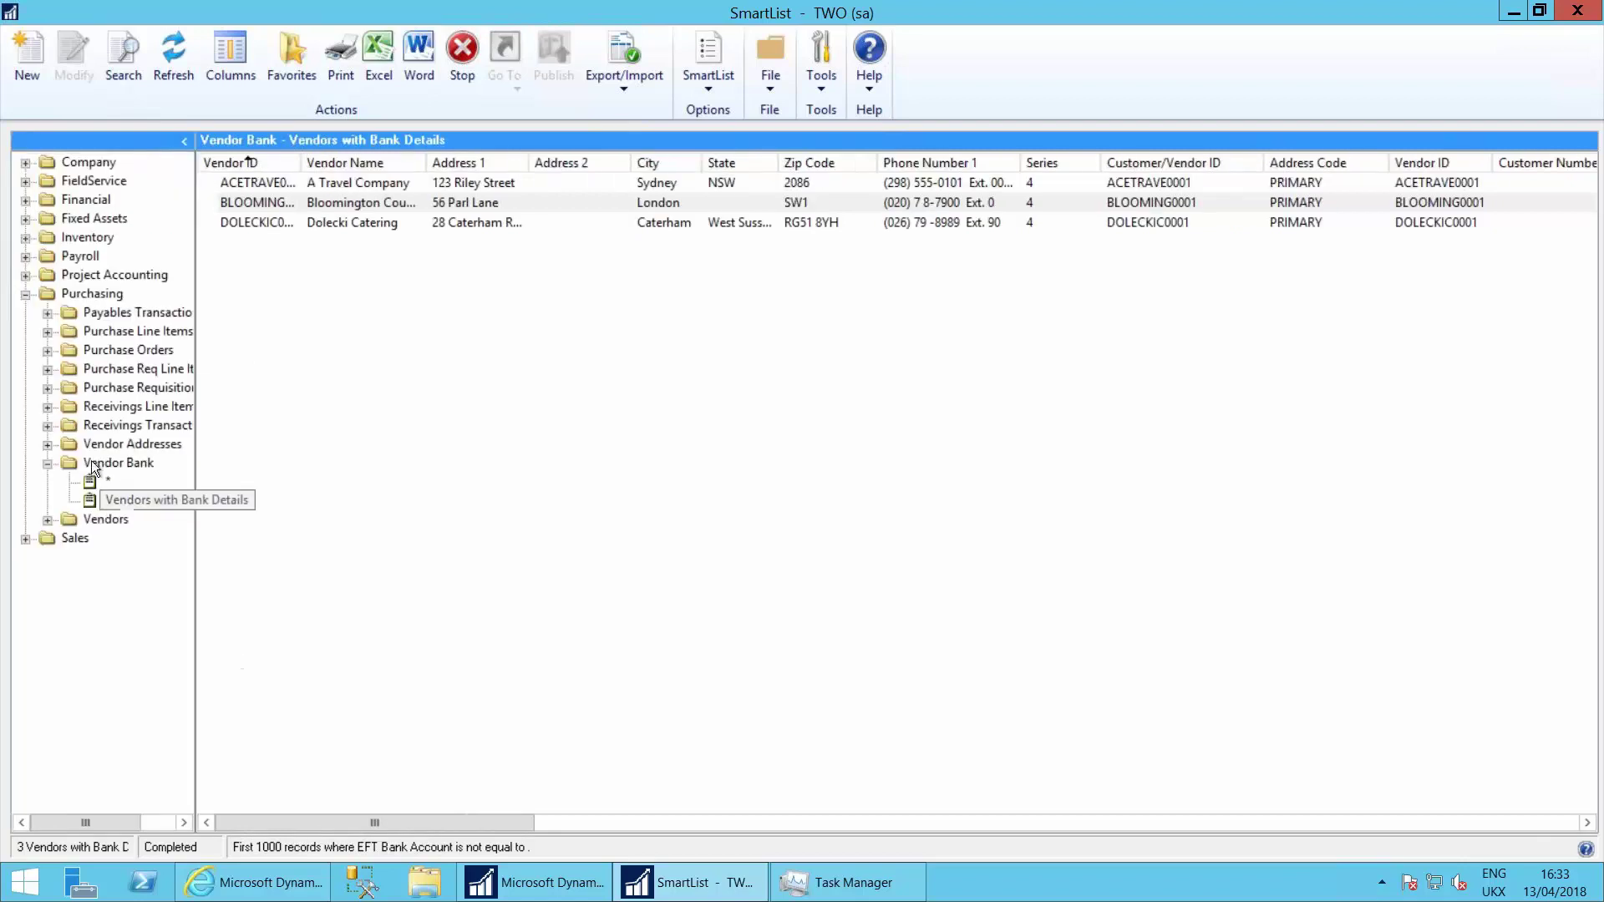
click(148, 500)
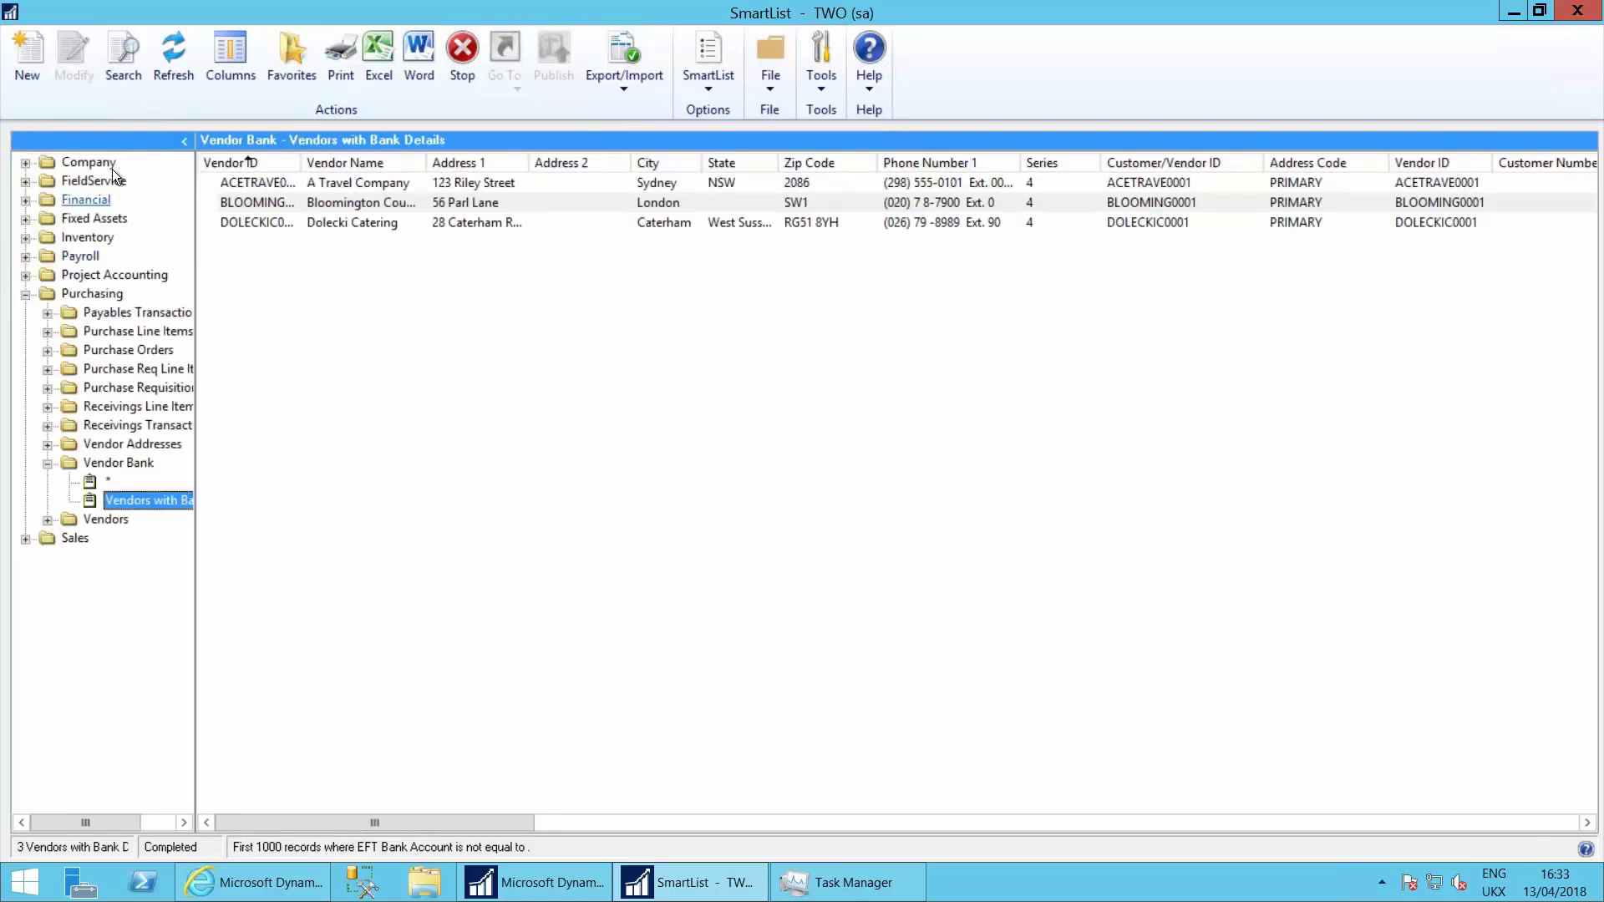
click(34, 52)
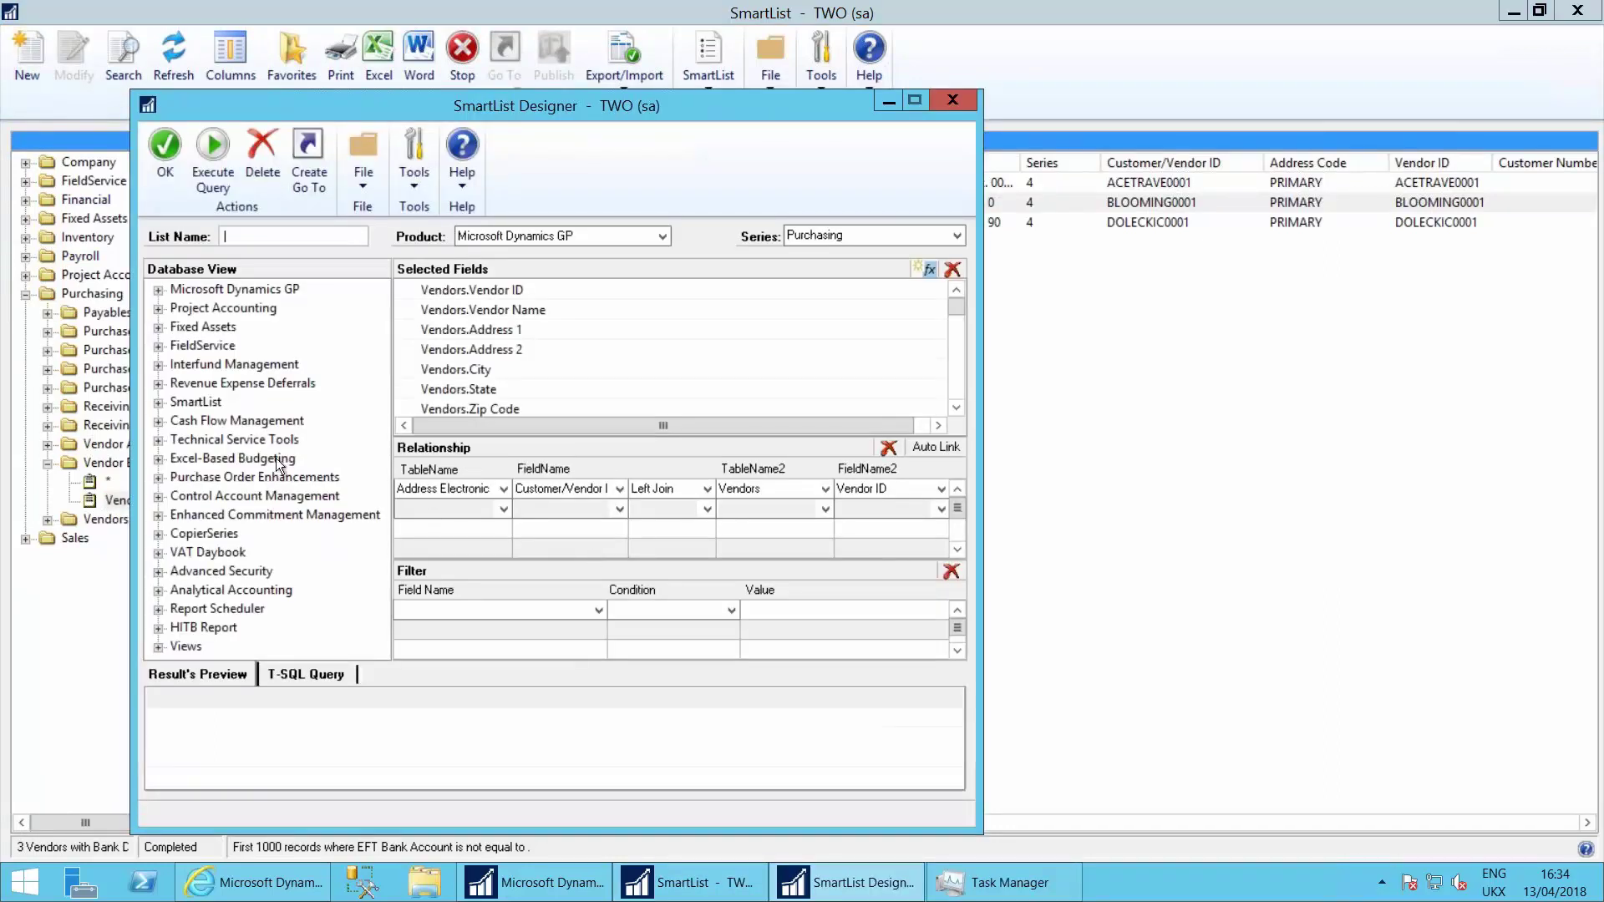
- Browse the Company views such as AccountSummary and eRequest_PMApplies, then close SmartList Designer
click(159, 647)
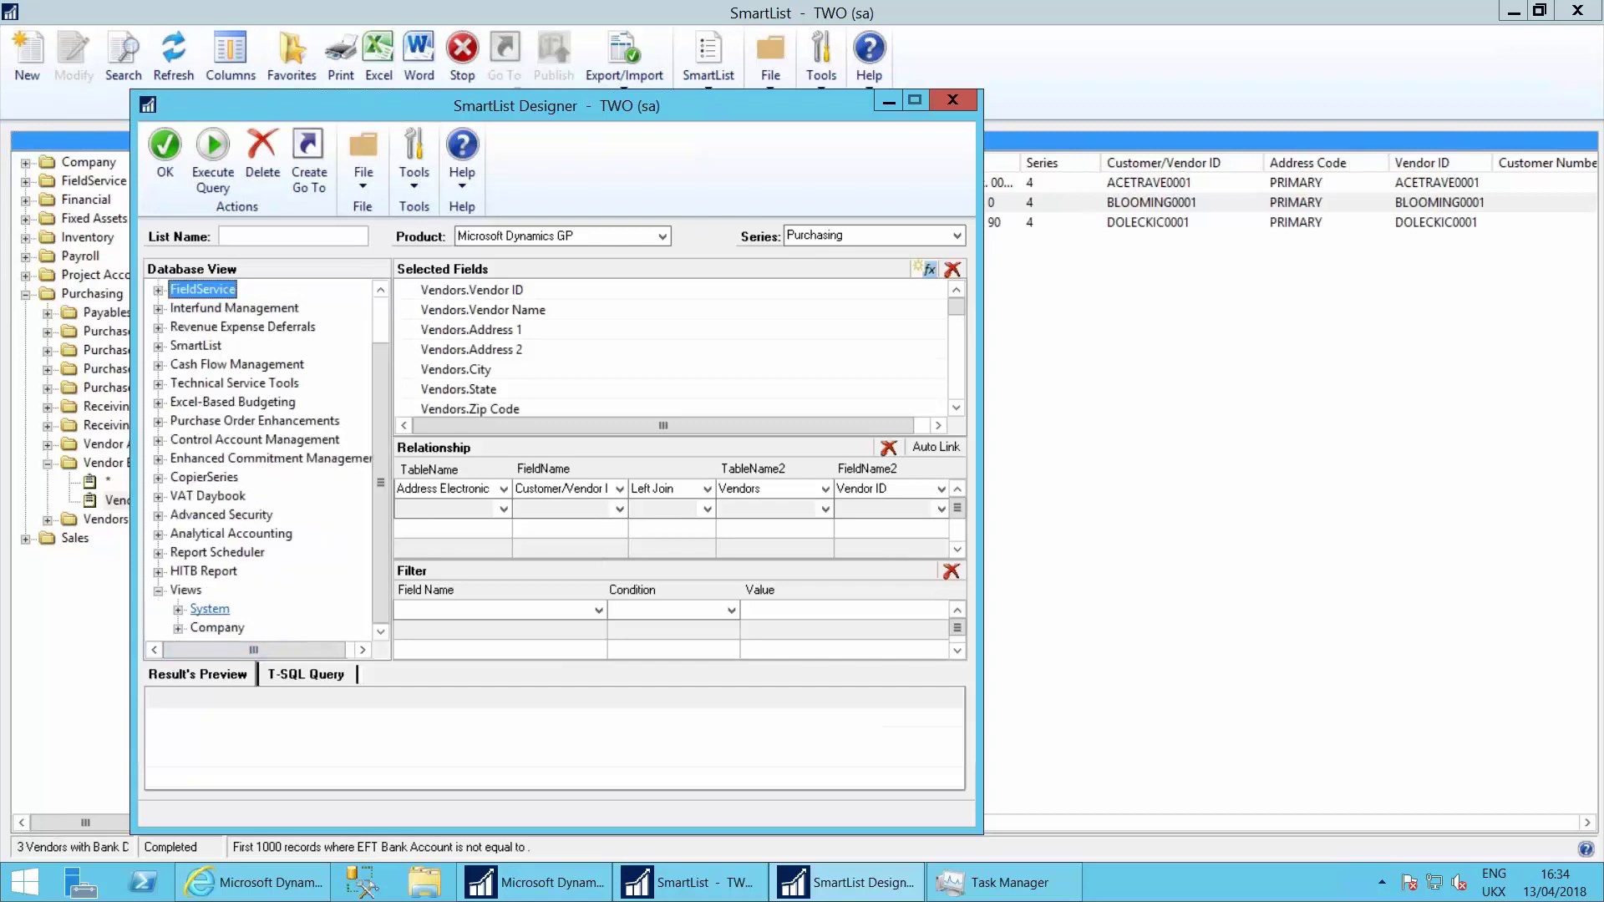
click(180, 629)
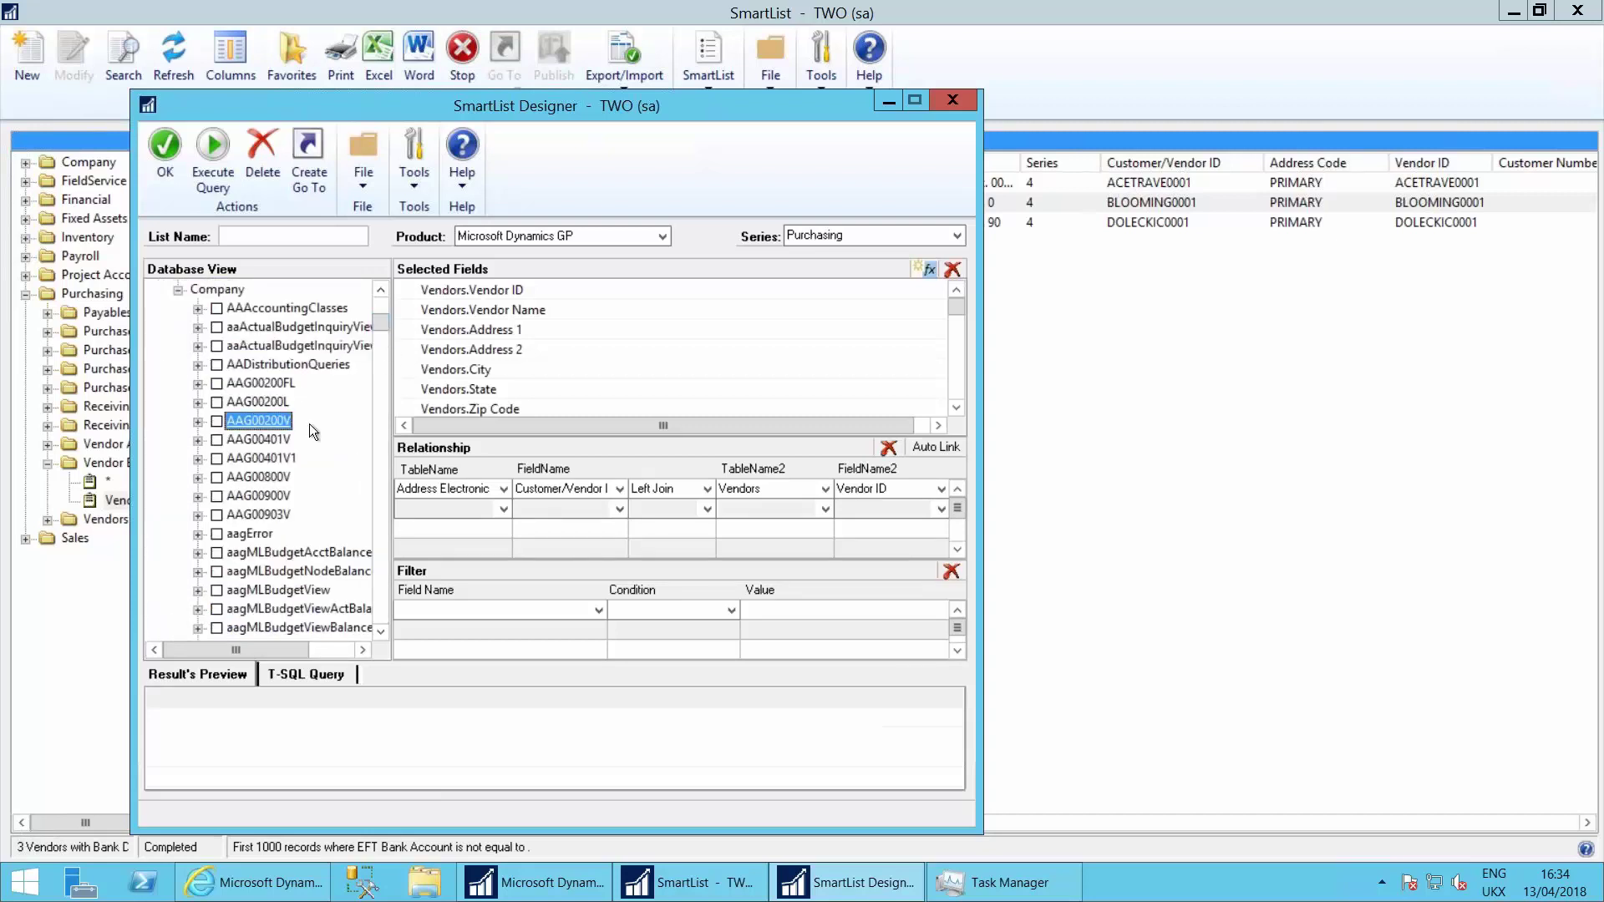
key(Down)
key(Down)
key(Down)
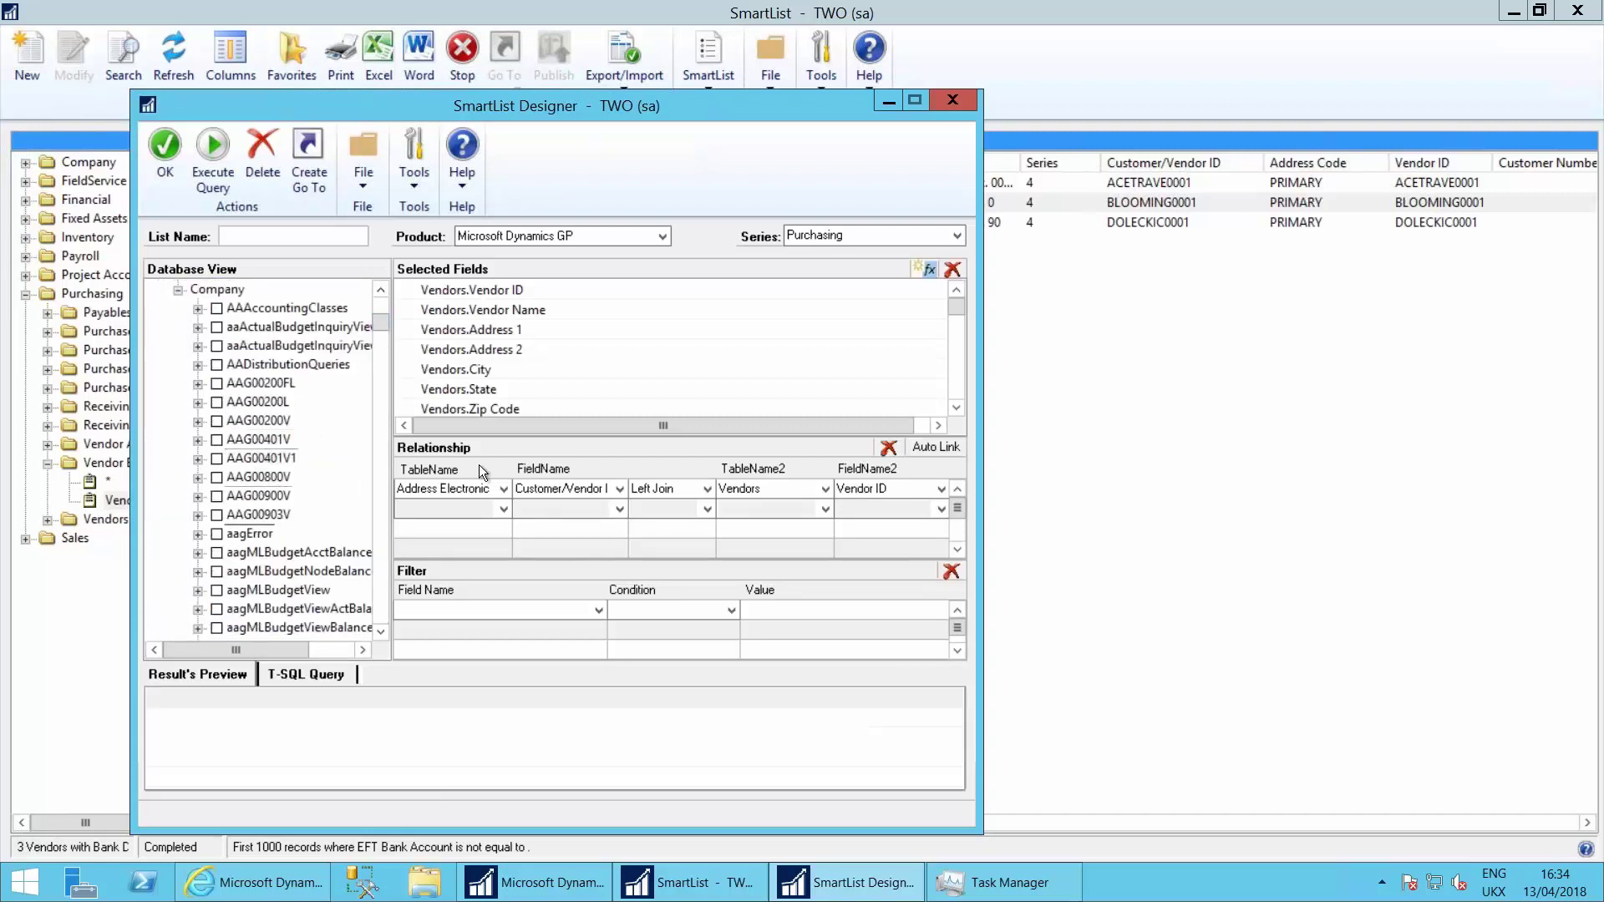
key(Down)
key(Down)
key(Down)
key(Down)
key(Down)
key(Down)
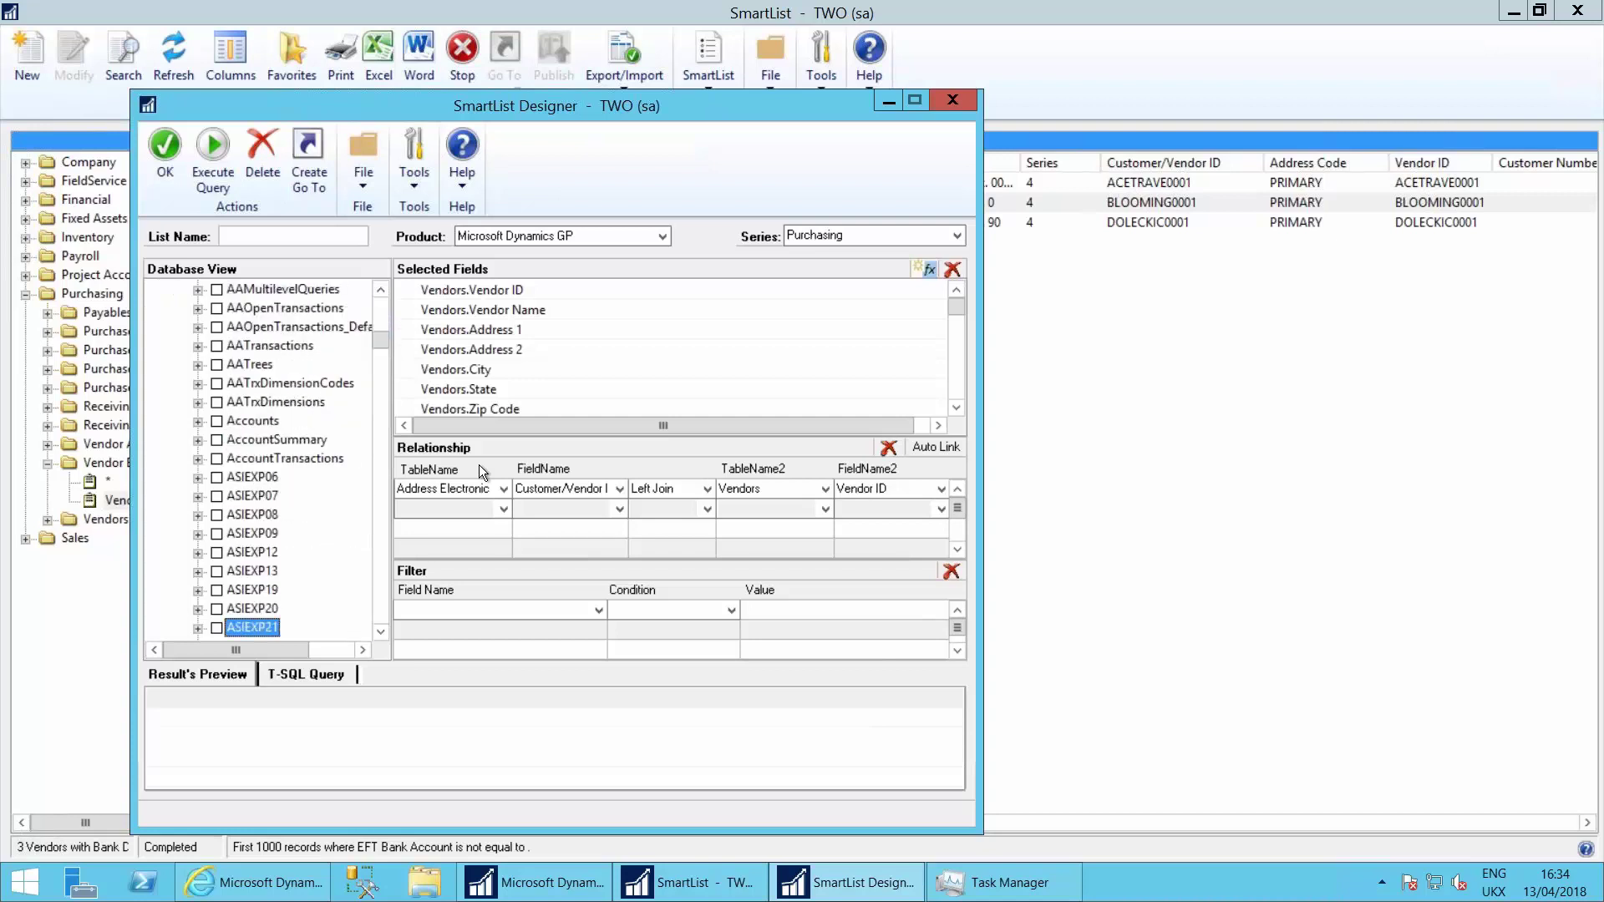
key(Up)
key(Up)
key(Up)
key(Up)
key(Up)
key(Up)
key(Up)
key(Down)
key(Down)
key(Down)
key(Down)
key(Down)
key(Down)
key(Down)
key(Down)
key(Down)
key(Down)
key(Down)
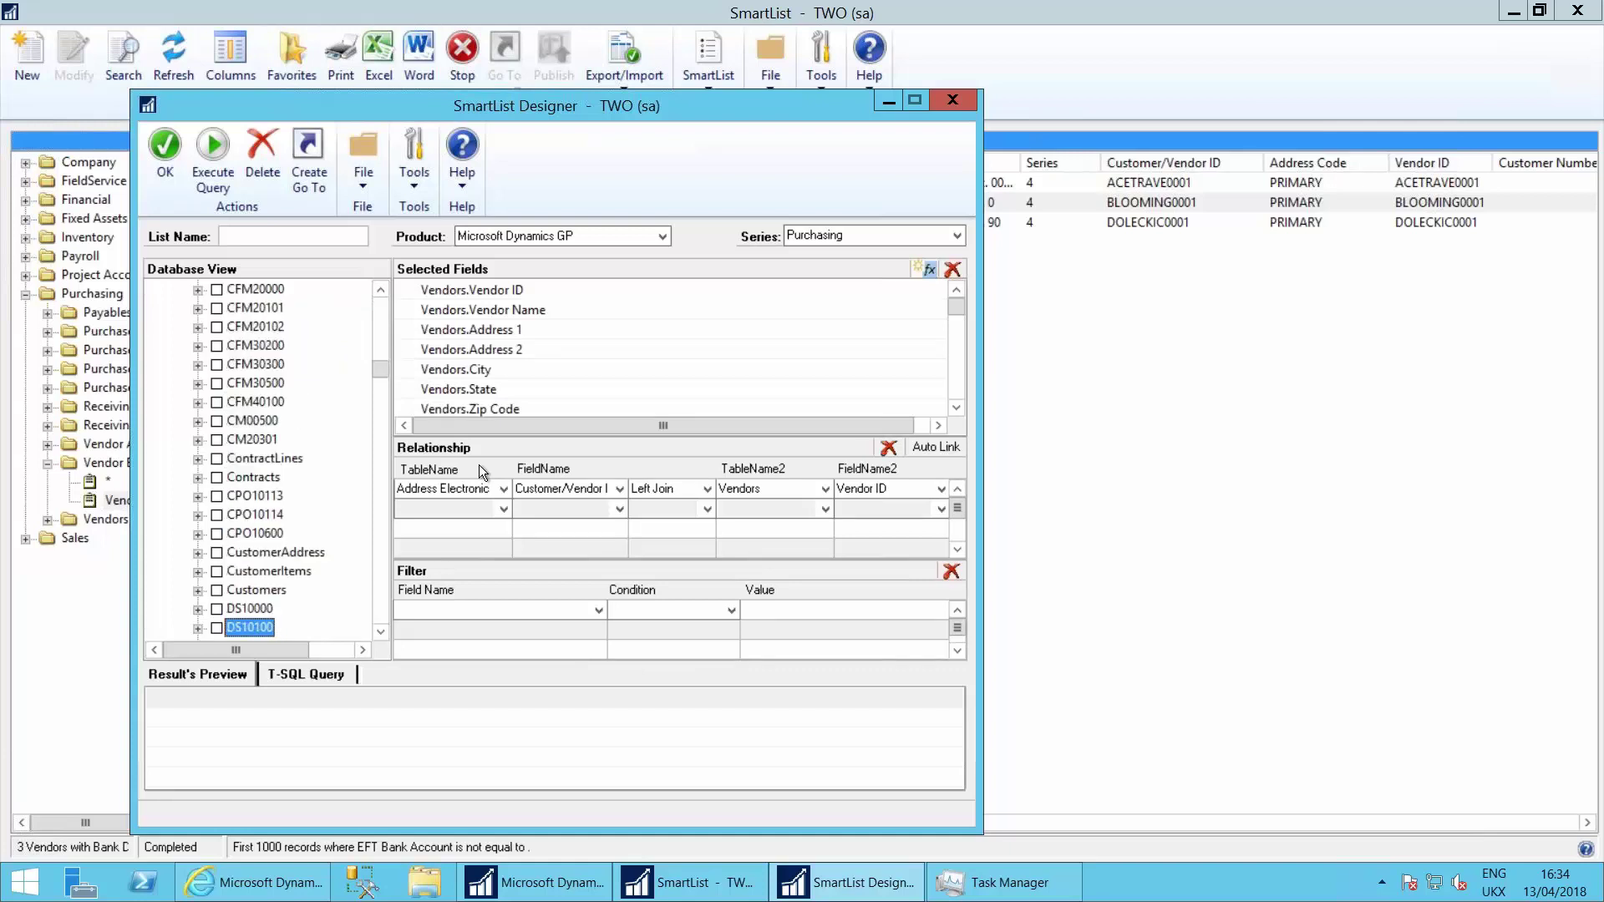
key(Page_Down)
key(Page_Down)
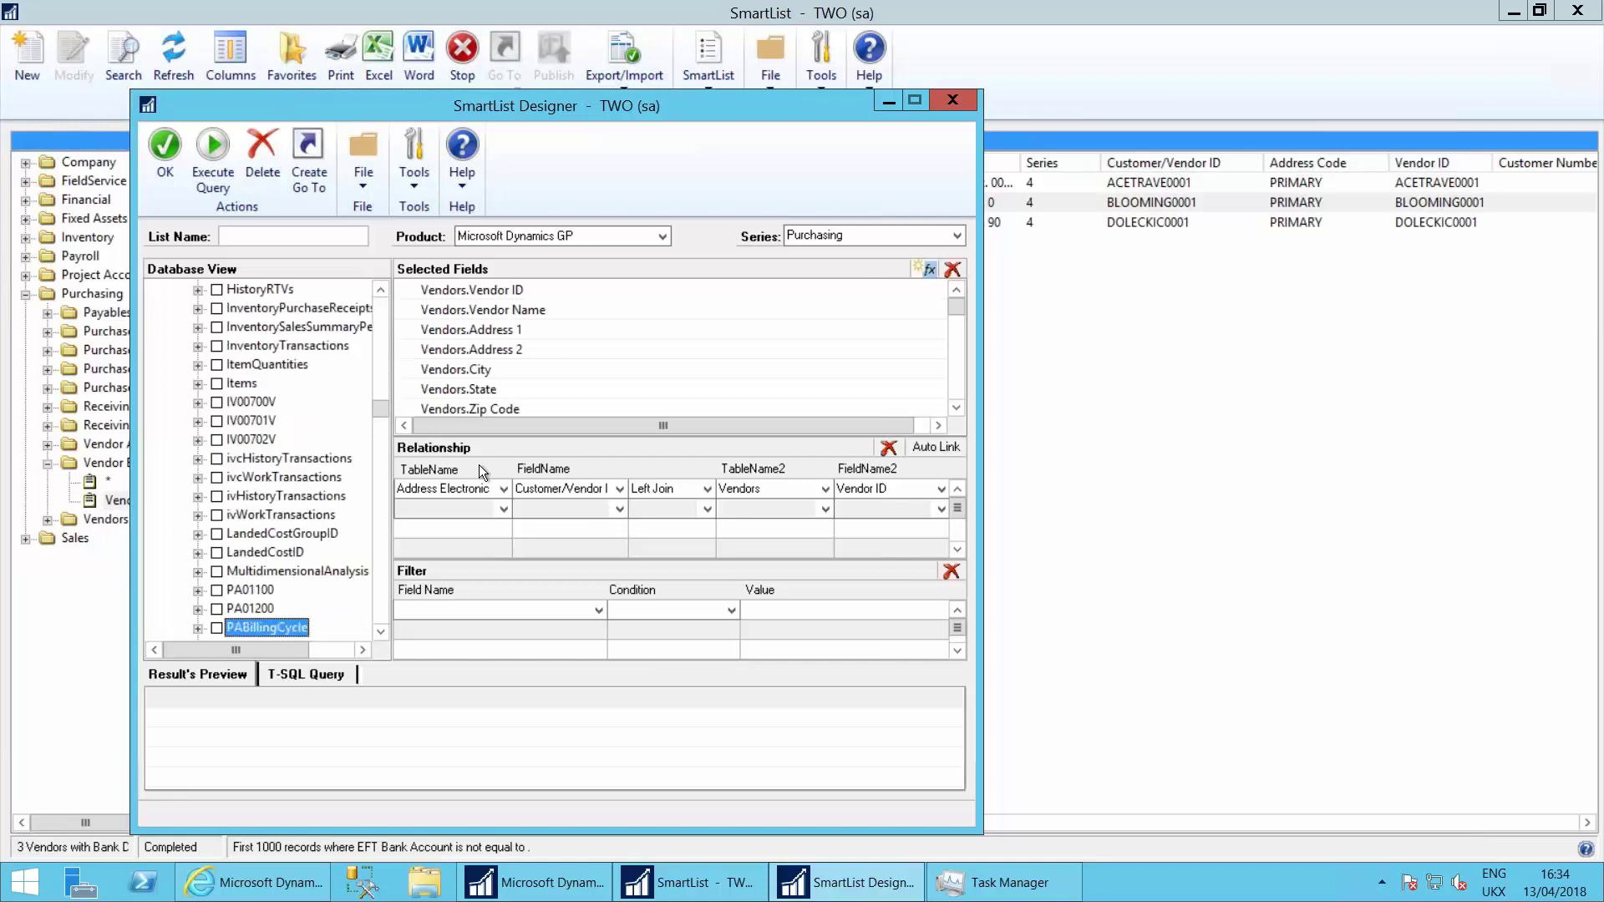
key(Page_Up)
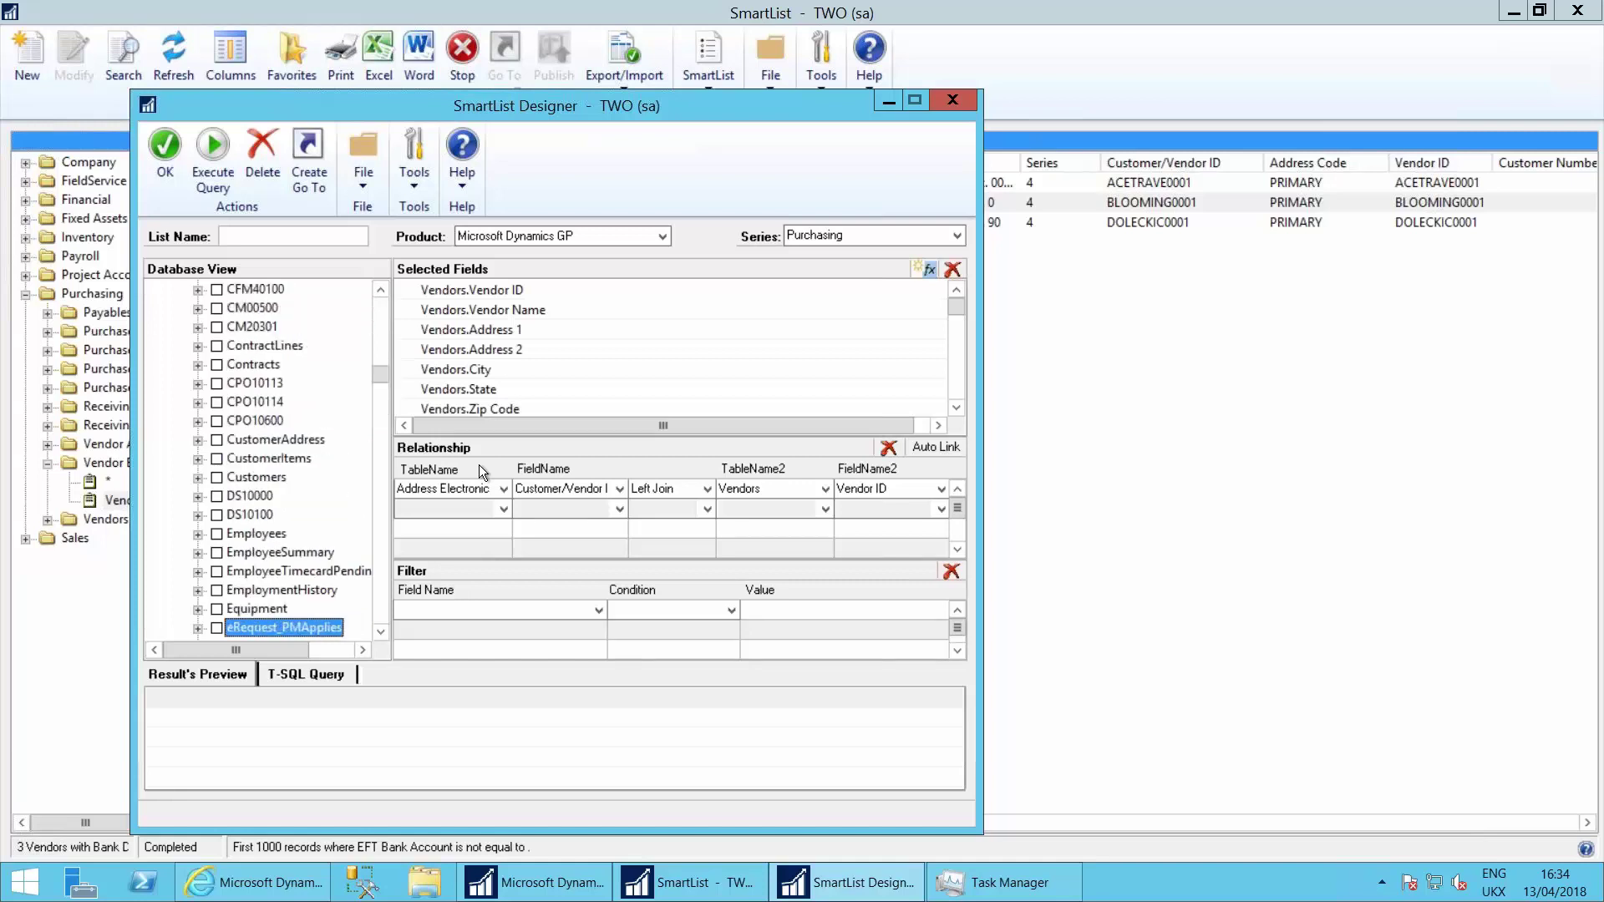
click(379, 630)
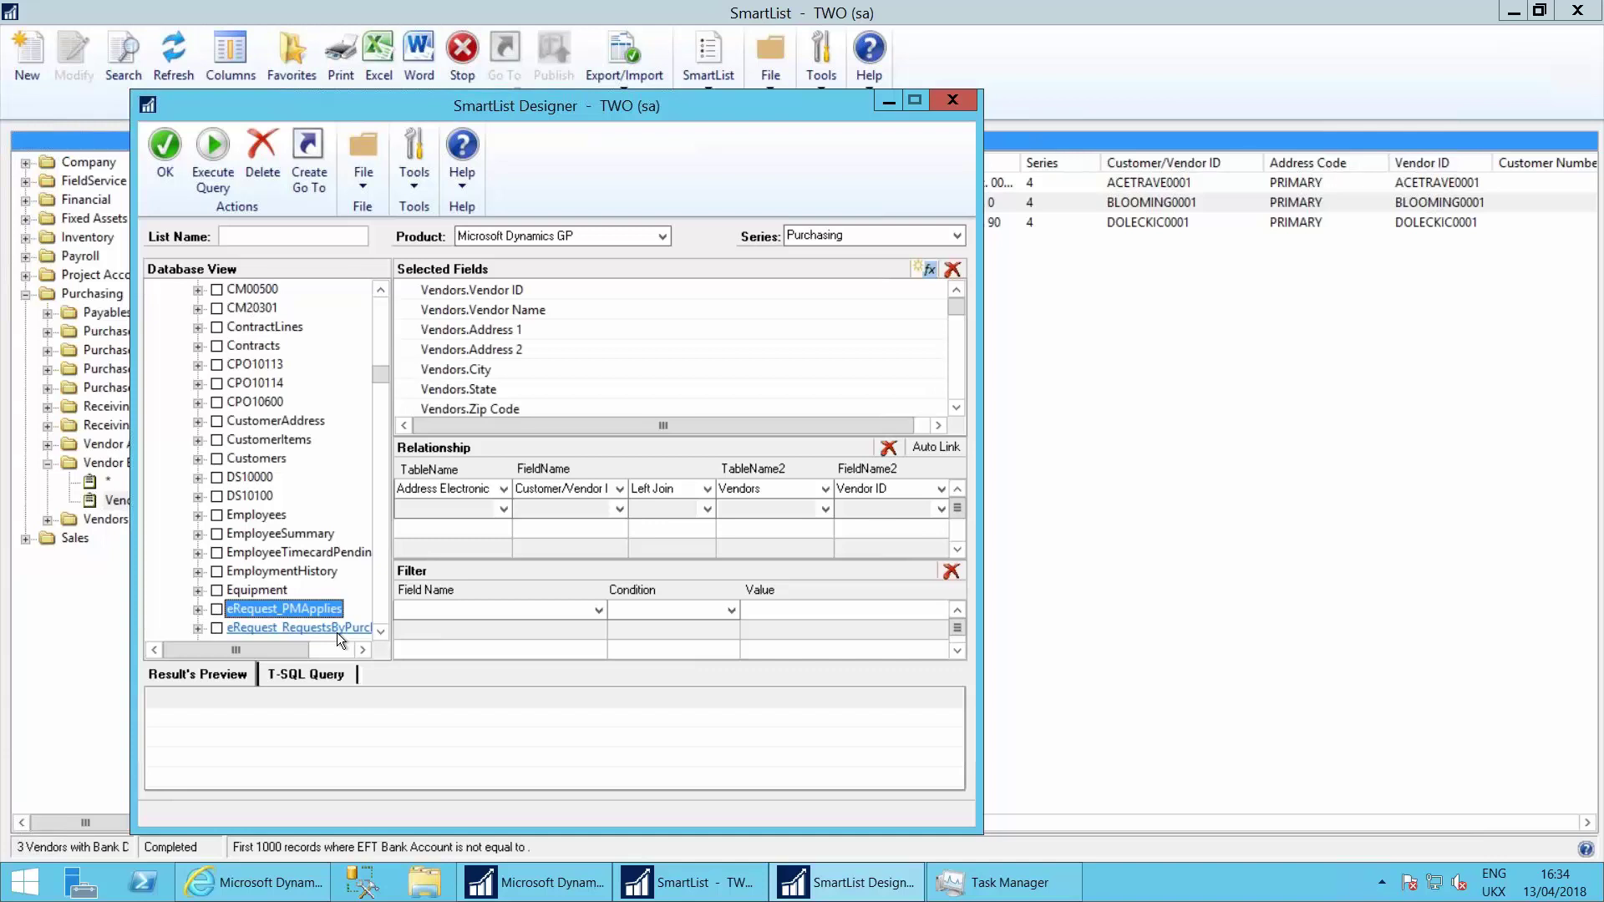
click(952, 99)
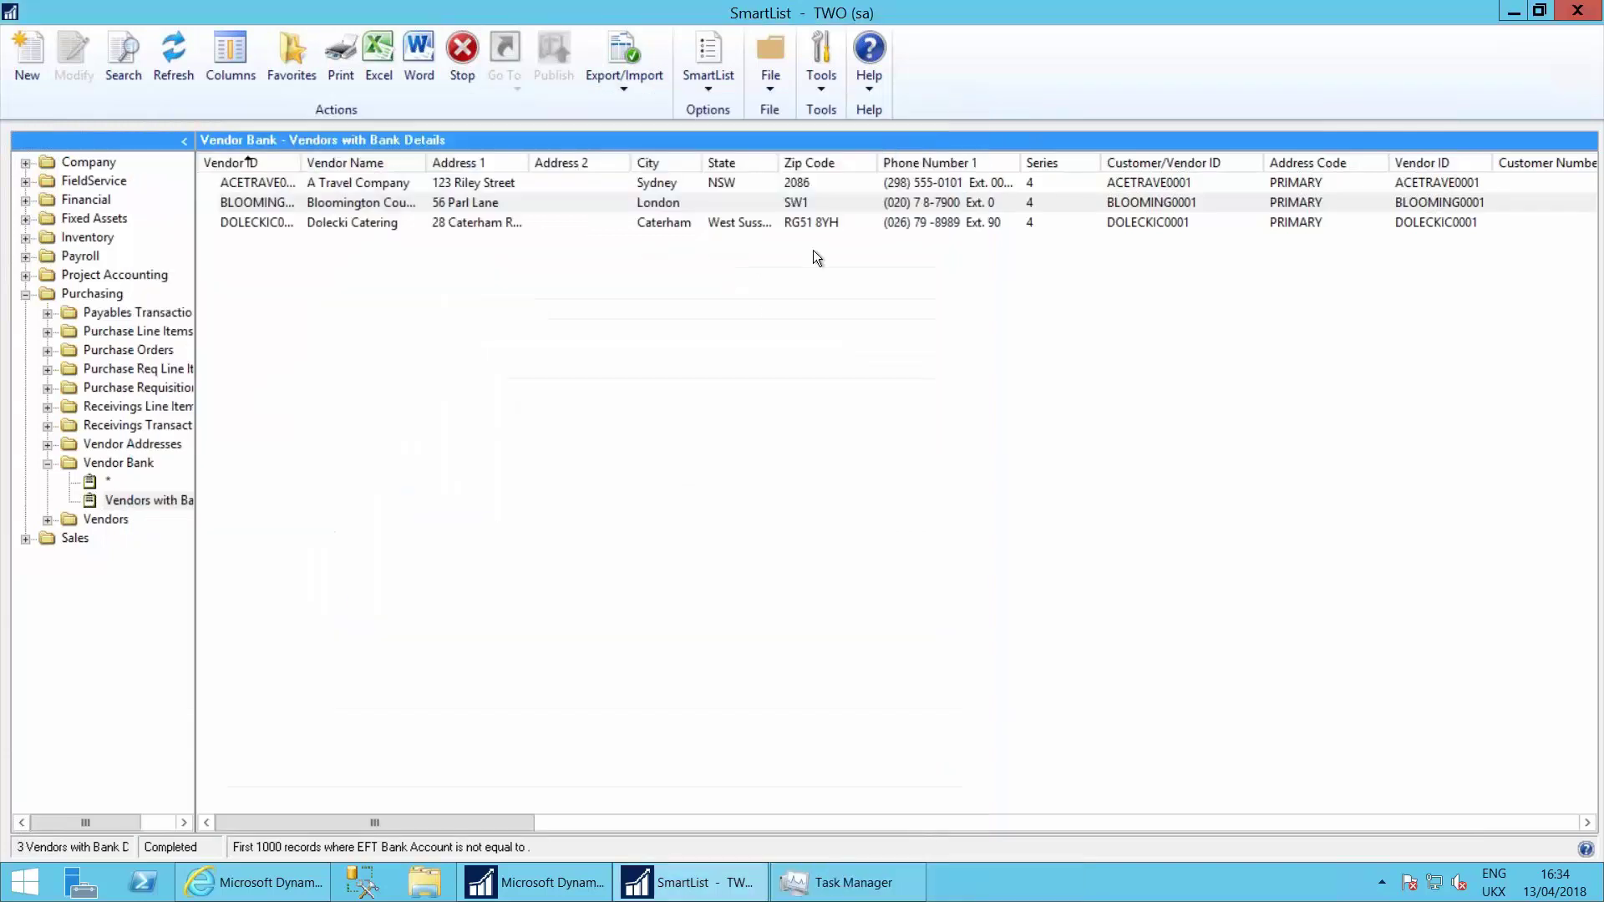